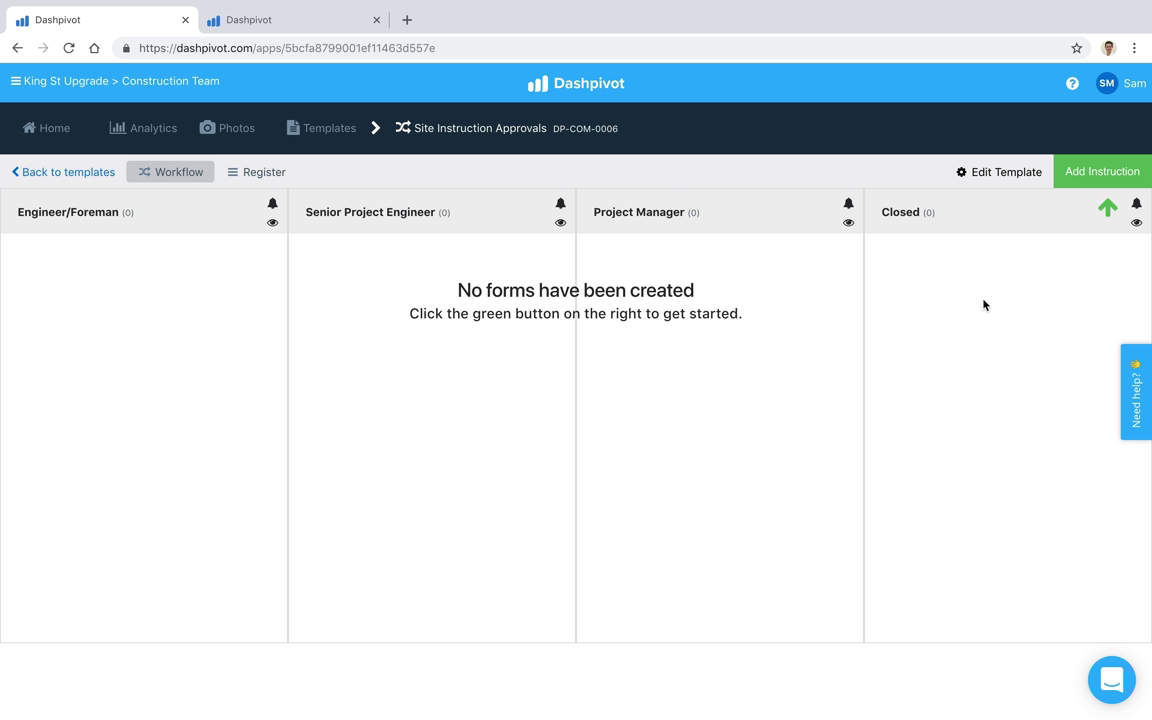
# Step: Start a new site instruction dated 24/10/2018 with type Client
pyautogui.click(1100, 171)
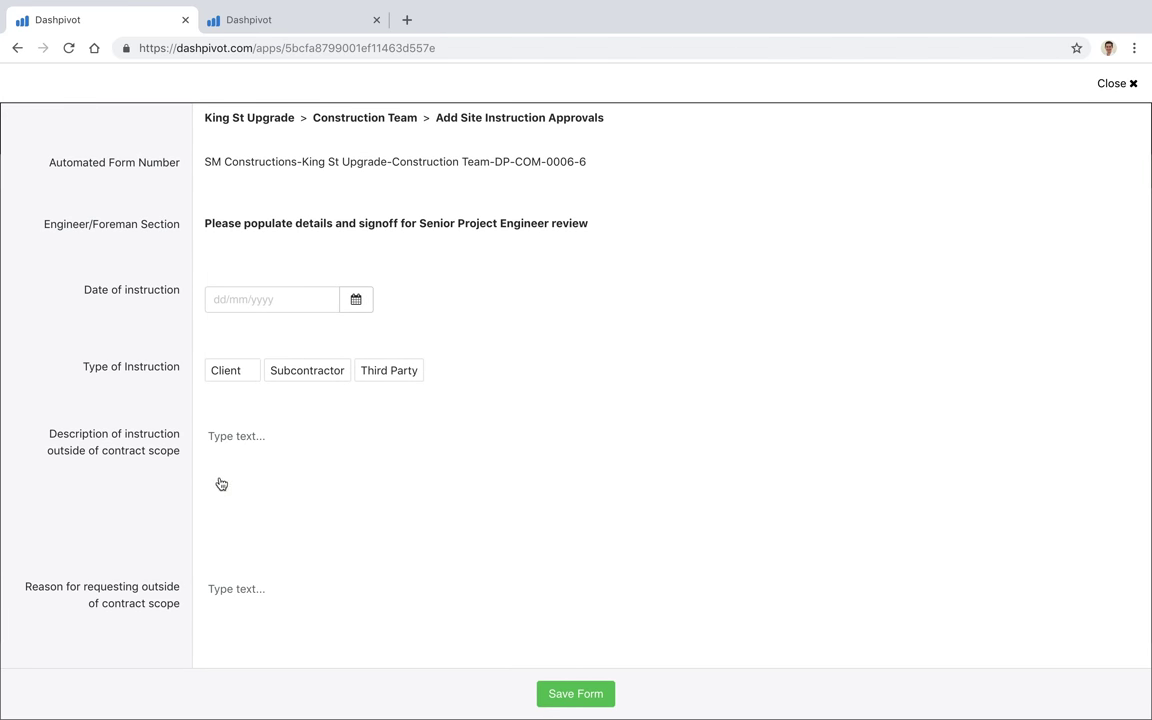
pyautogui.click(355, 312)
pyautogui.click(288, 440)
pyautogui.click(229, 370)
# Step: Enter the description '1400mm fence needs to be 1800mm' and reason 'Privacy concerns from surrounding neighbours'
pyautogui.click(285, 470)
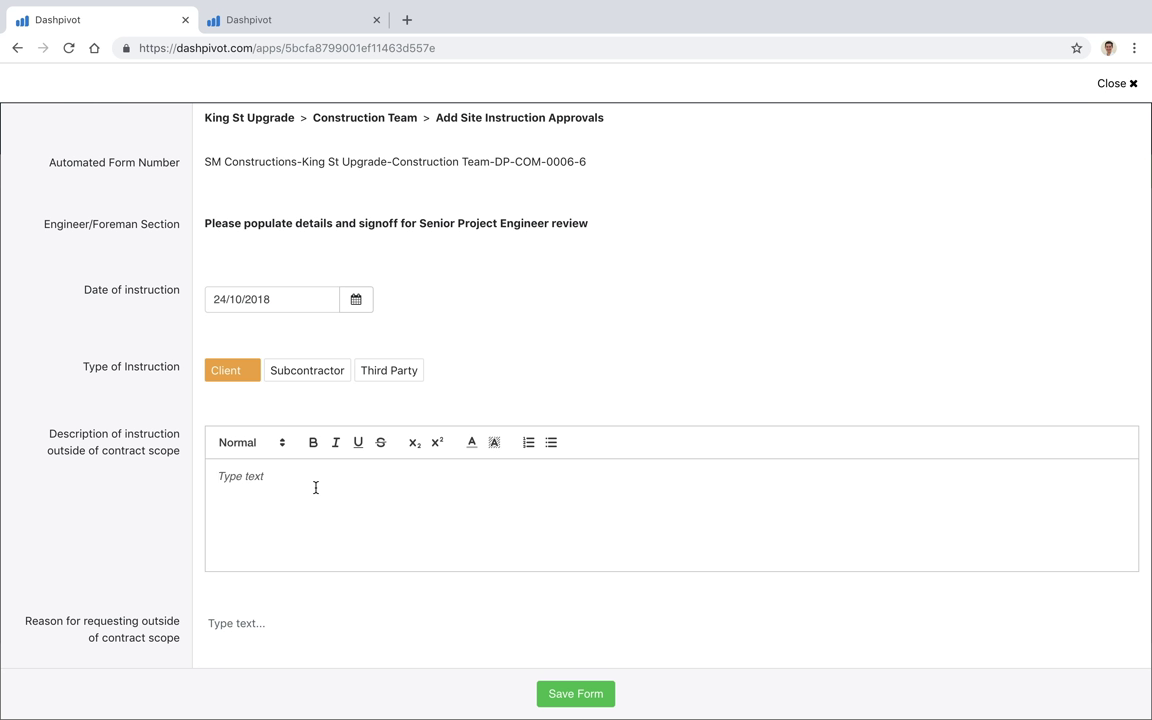
pyautogui.write('1400mm fence needs to be 1800mm')
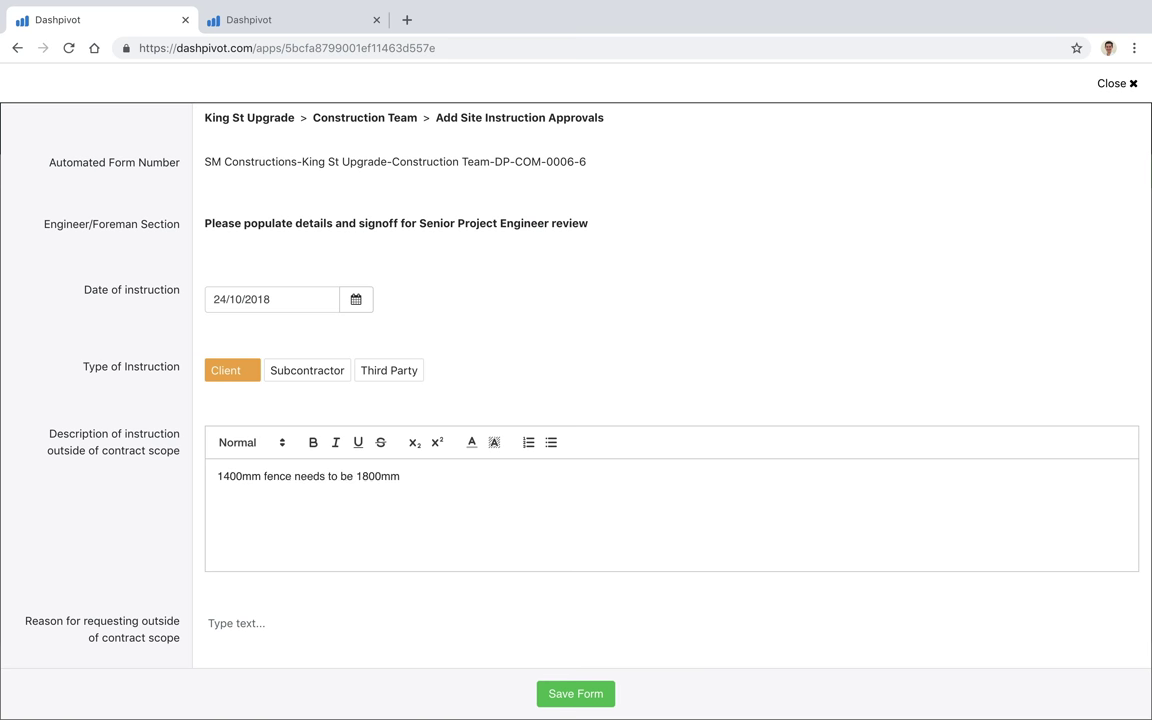
pyautogui.click(150, 432)
pyautogui.scroll(-2, 147, 480)
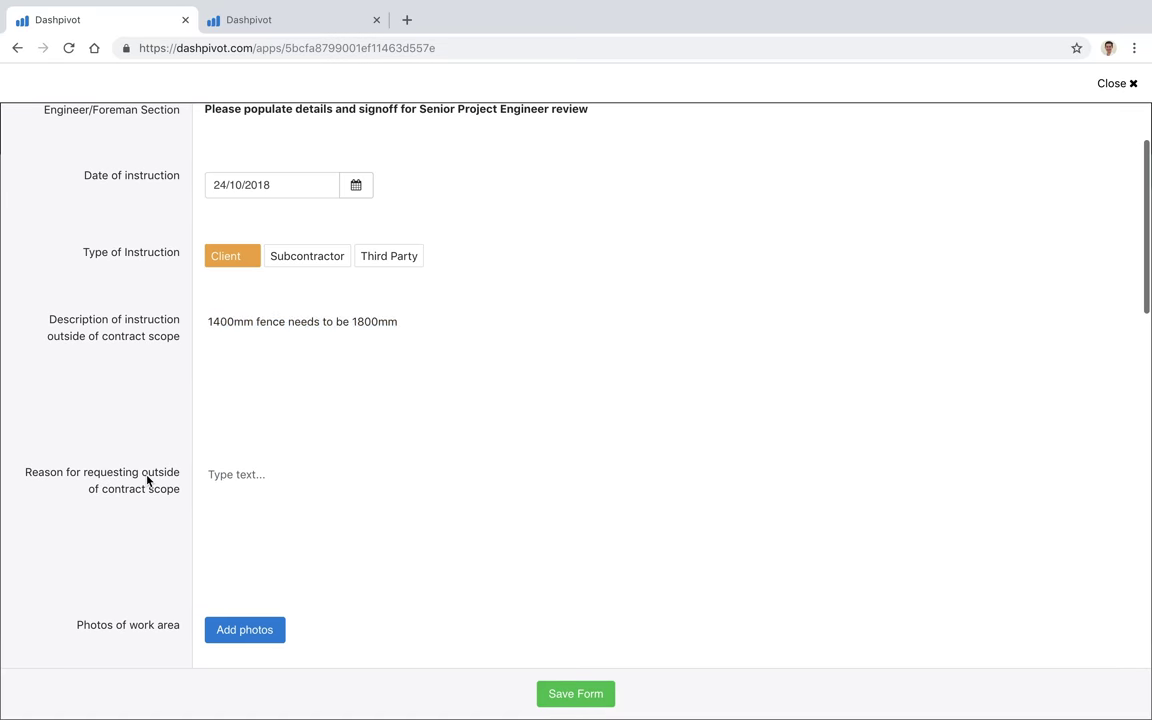
pyautogui.click(257, 505)
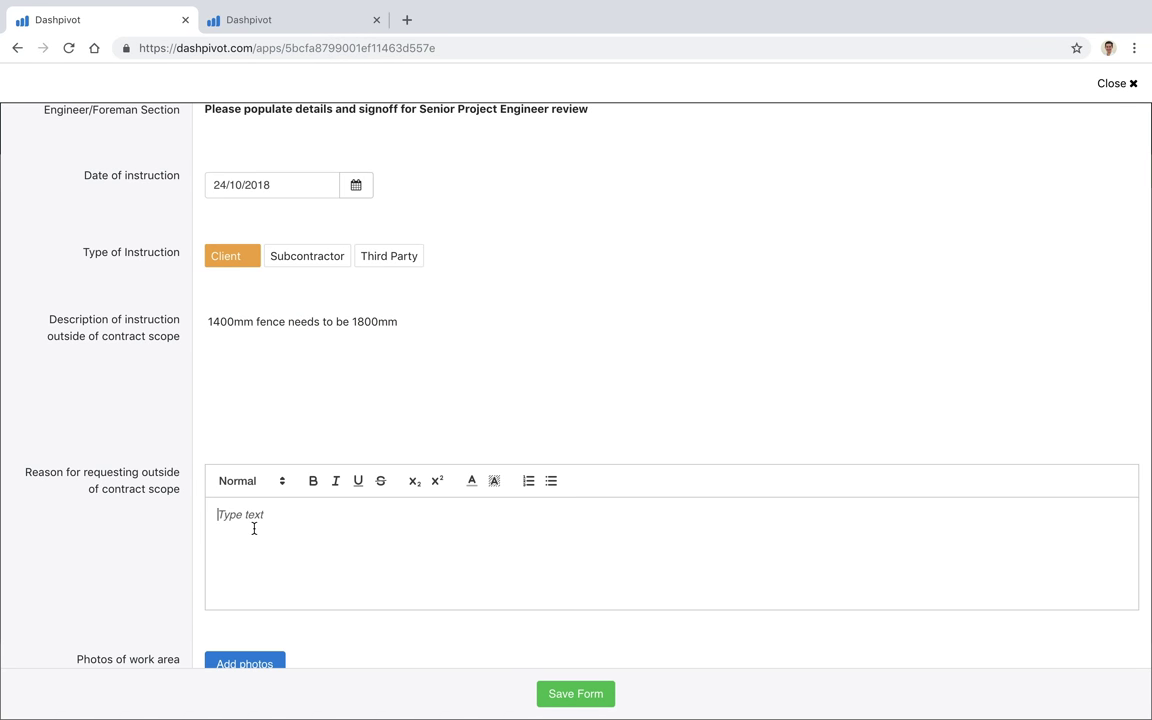
pyautogui.write('Privacy concerns from surrounding neighb')
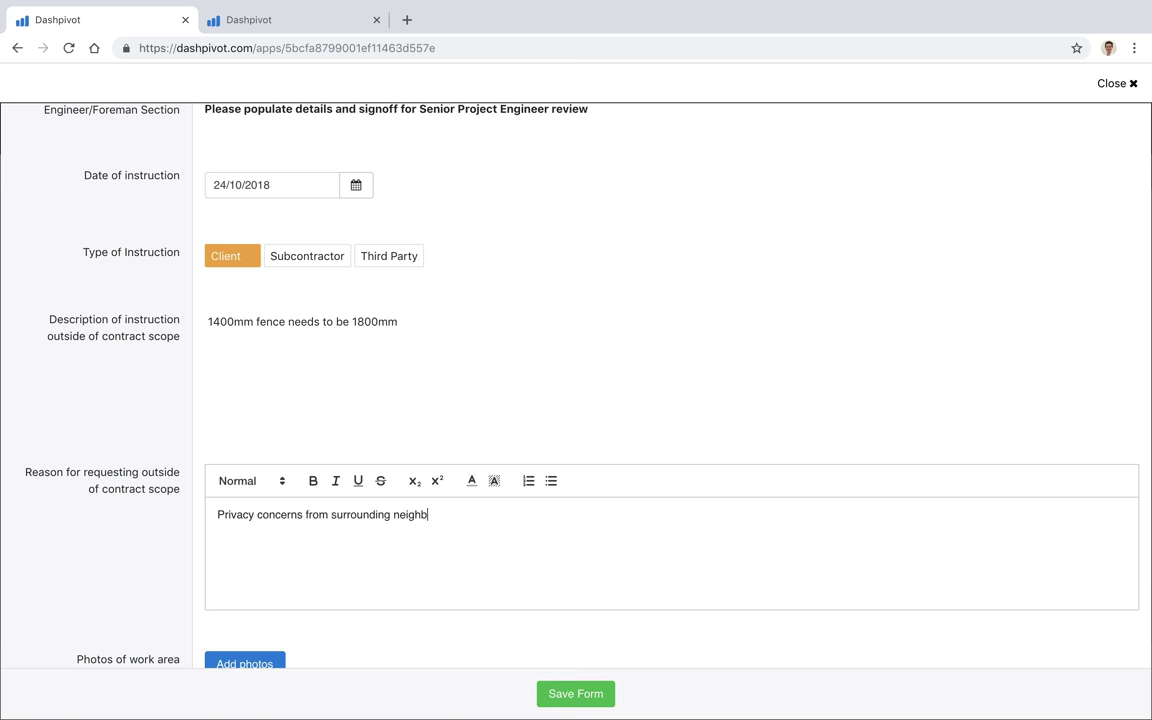
pyautogui.write('ours')
pyautogui.click(95, 542)
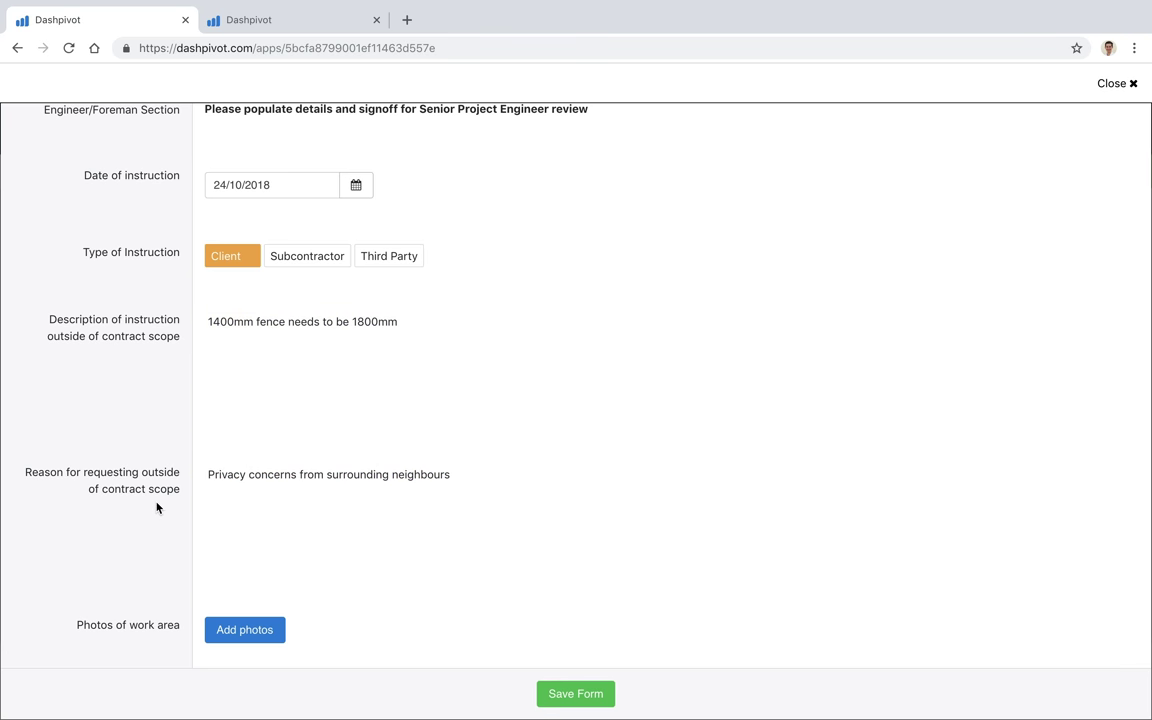
pyautogui.scroll(-1, 156, 508)
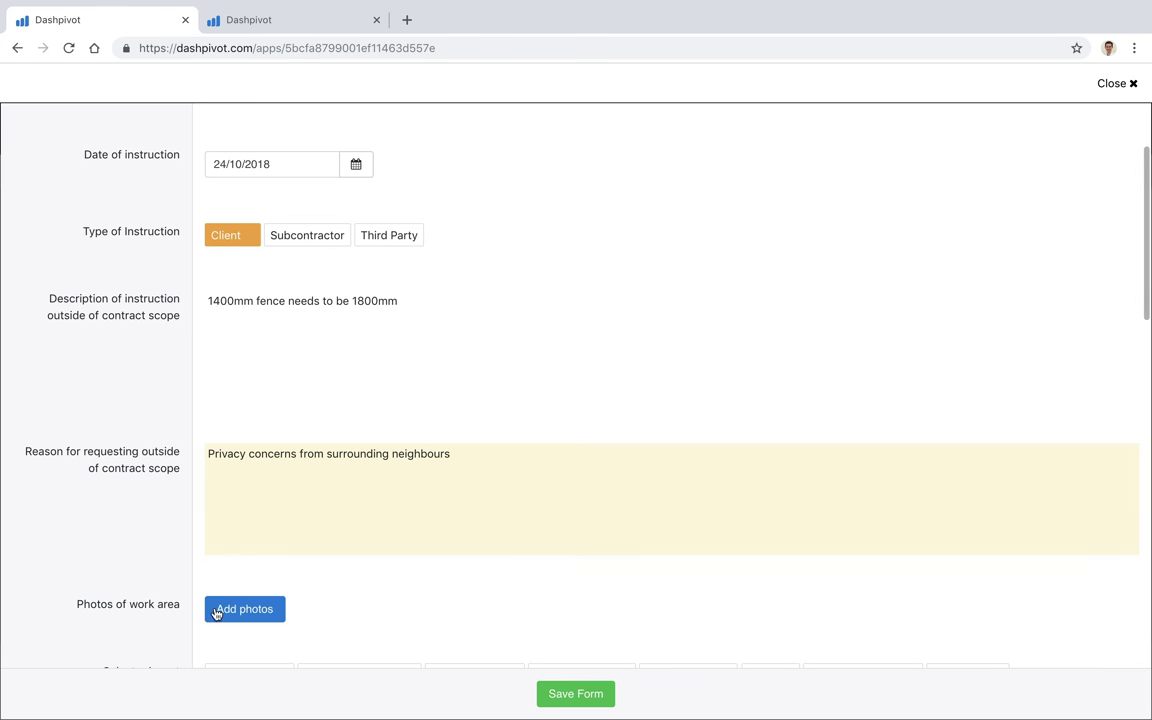
pyautogui.scroll(-3, 203, 589)
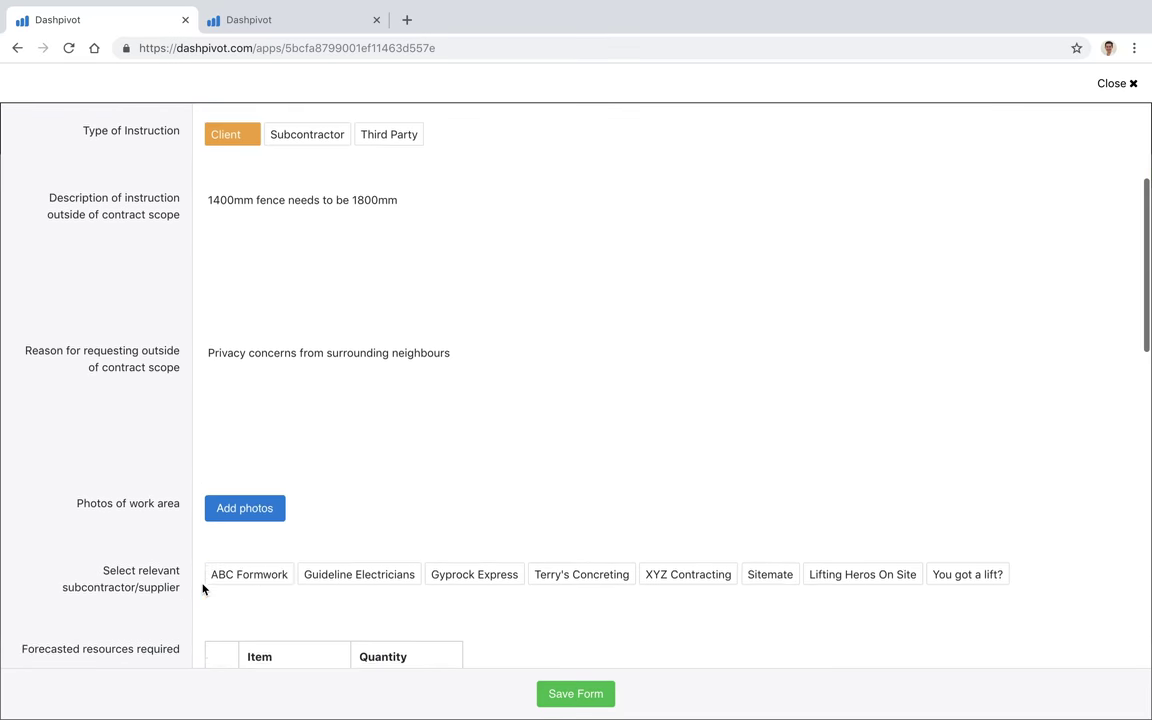
# Step: Attach the first site photo under Photos of work area
pyautogui.click(247, 496)
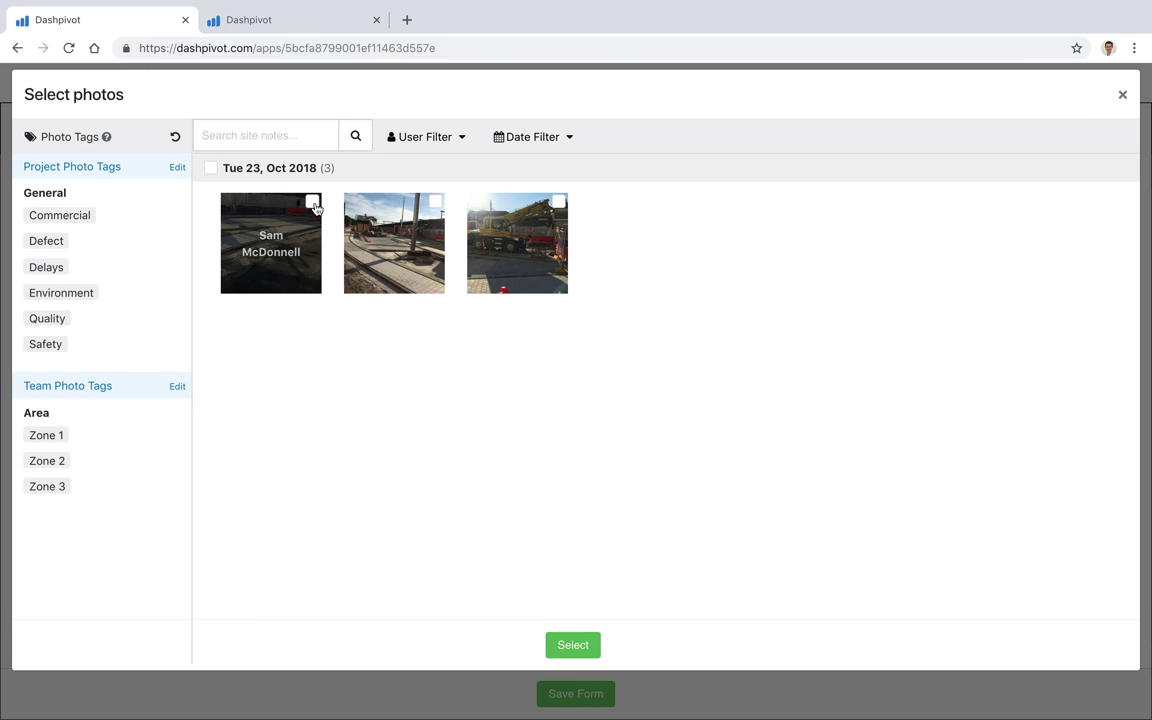
pyautogui.click(272, 245)
pyautogui.click(570, 647)
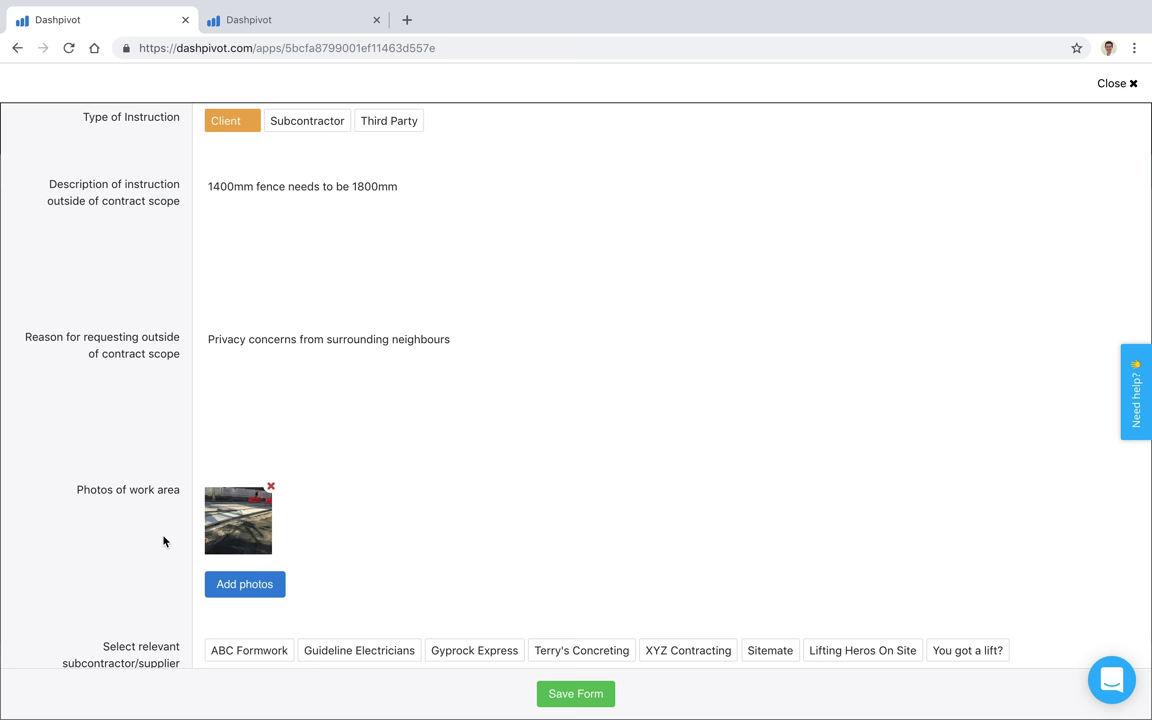
# Step: Choose ABC Formwork under Select relevant subcontractor/supplier and review the remaining form sections
pyautogui.scroll(-5, 164, 541)
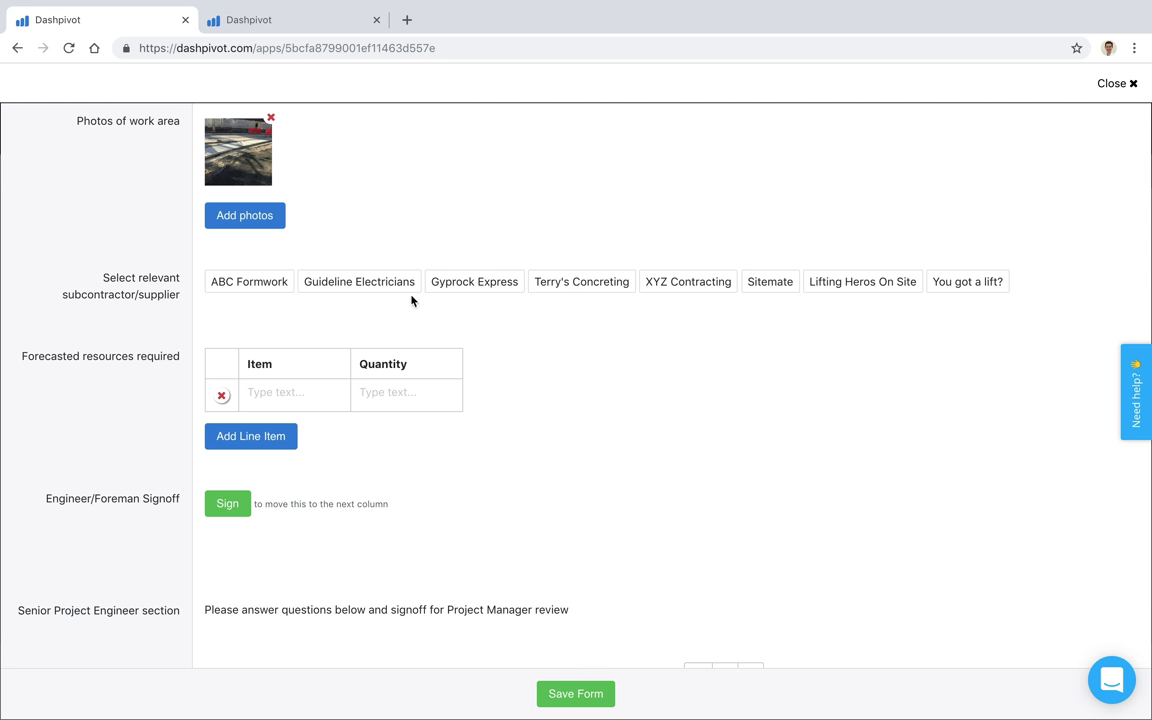
pyautogui.click(255, 288)
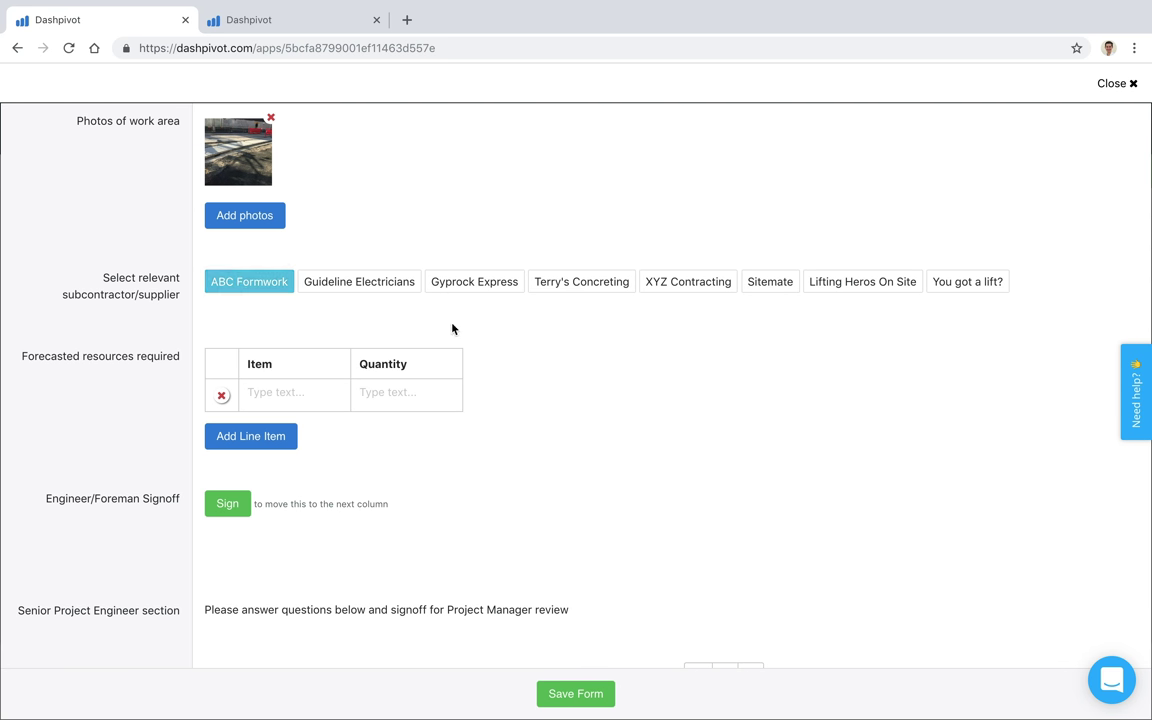
pyautogui.scroll(-1, 160, 367)
pyautogui.scroll(1, 152, 372)
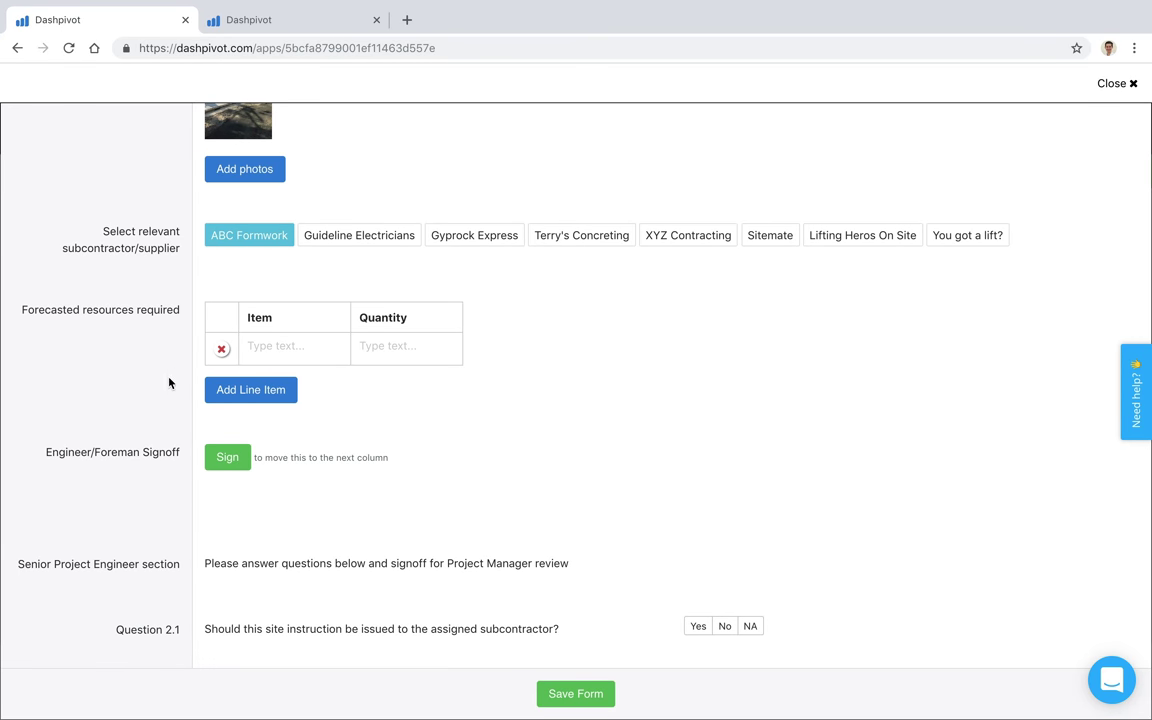
pyautogui.scroll(-3, 150, 420)
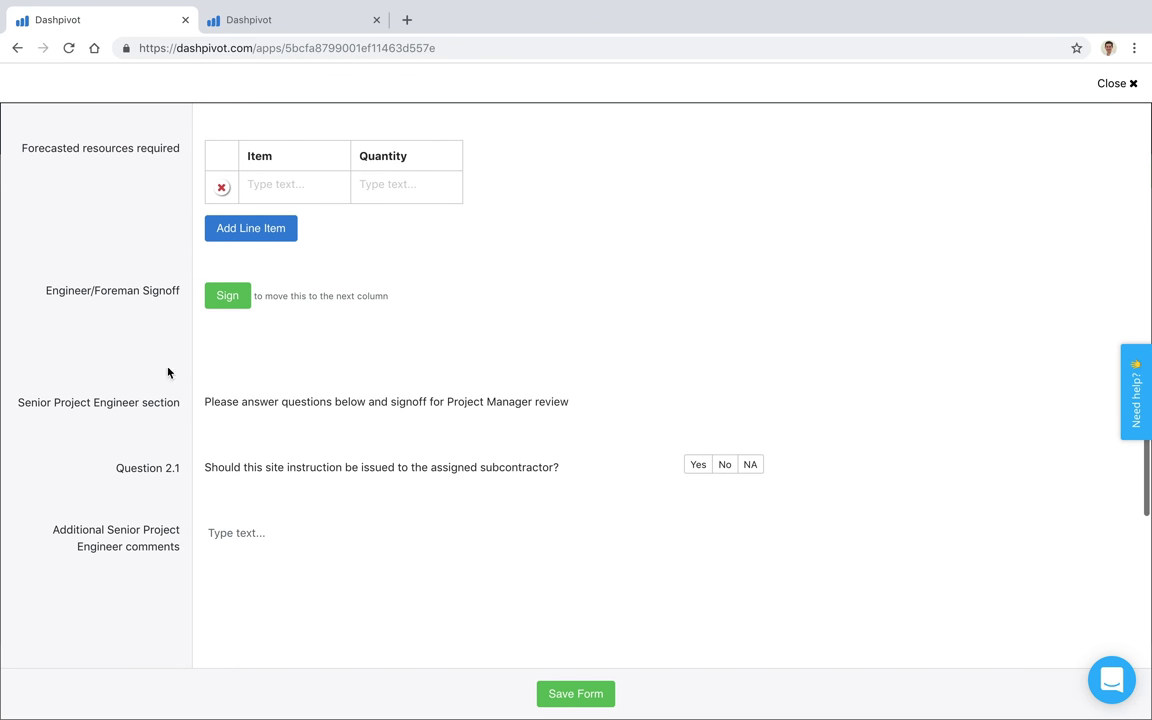
pyautogui.scroll(-5, 156, 496)
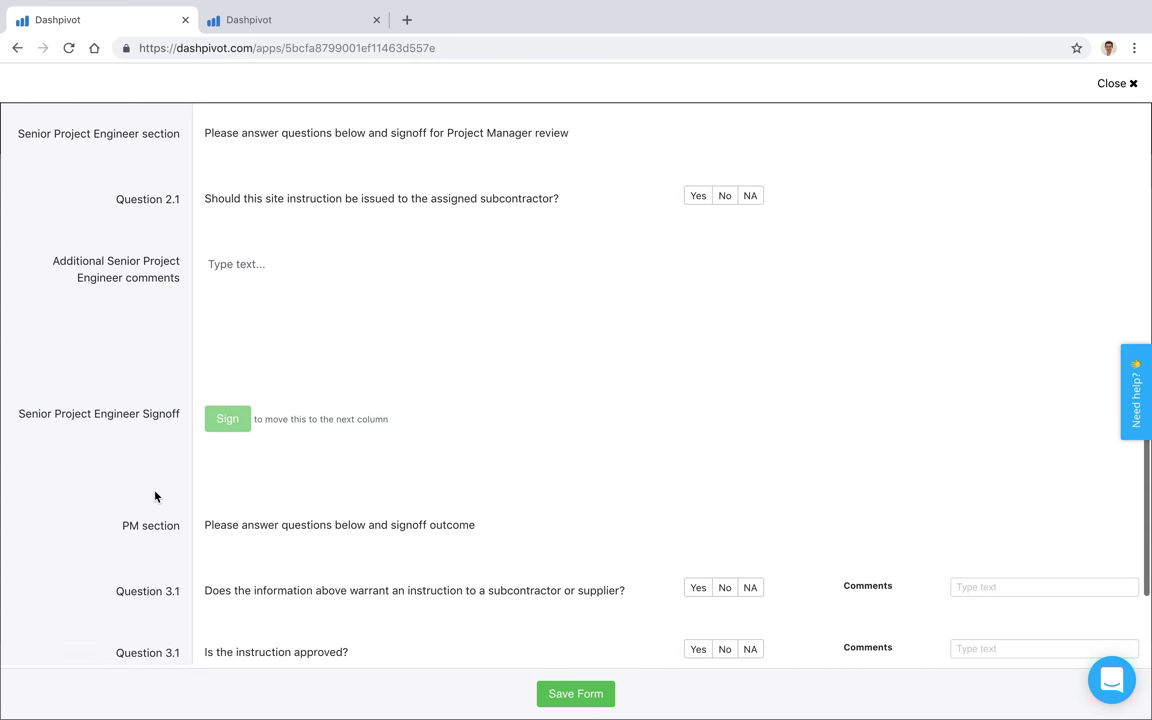
pyautogui.scroll(-3, 155, 496)
pyautogui.scroll(7, 155, 496)
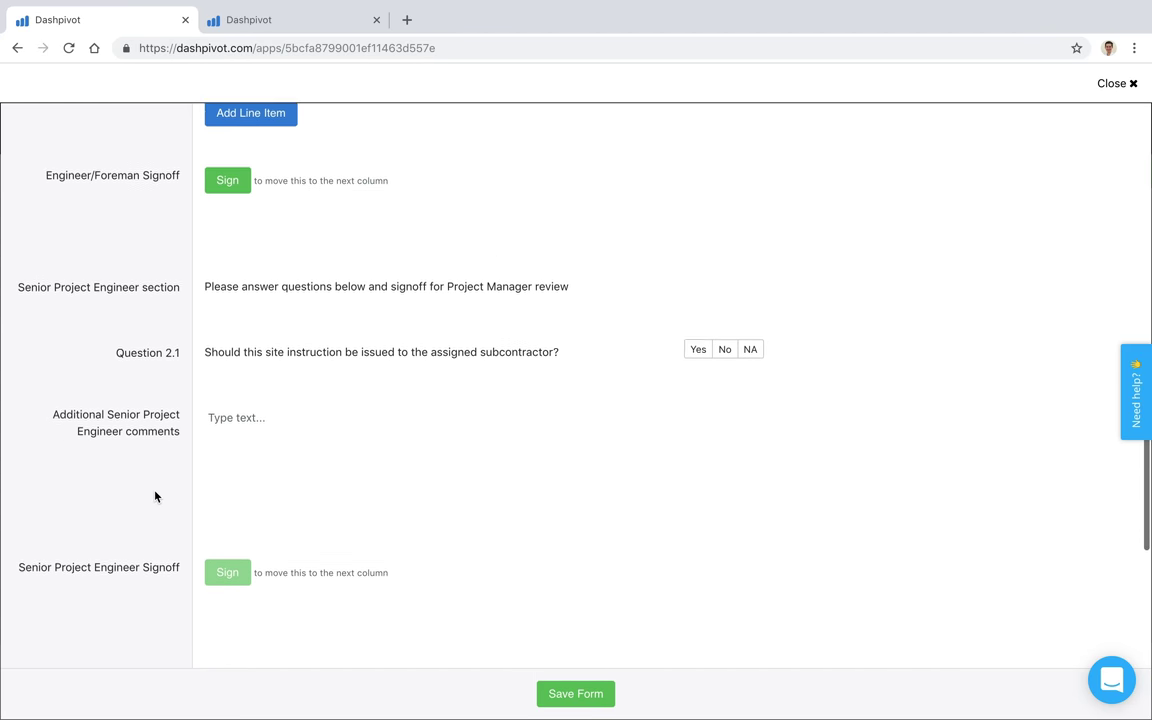
pyautogui.scroll(1, 155, 496)
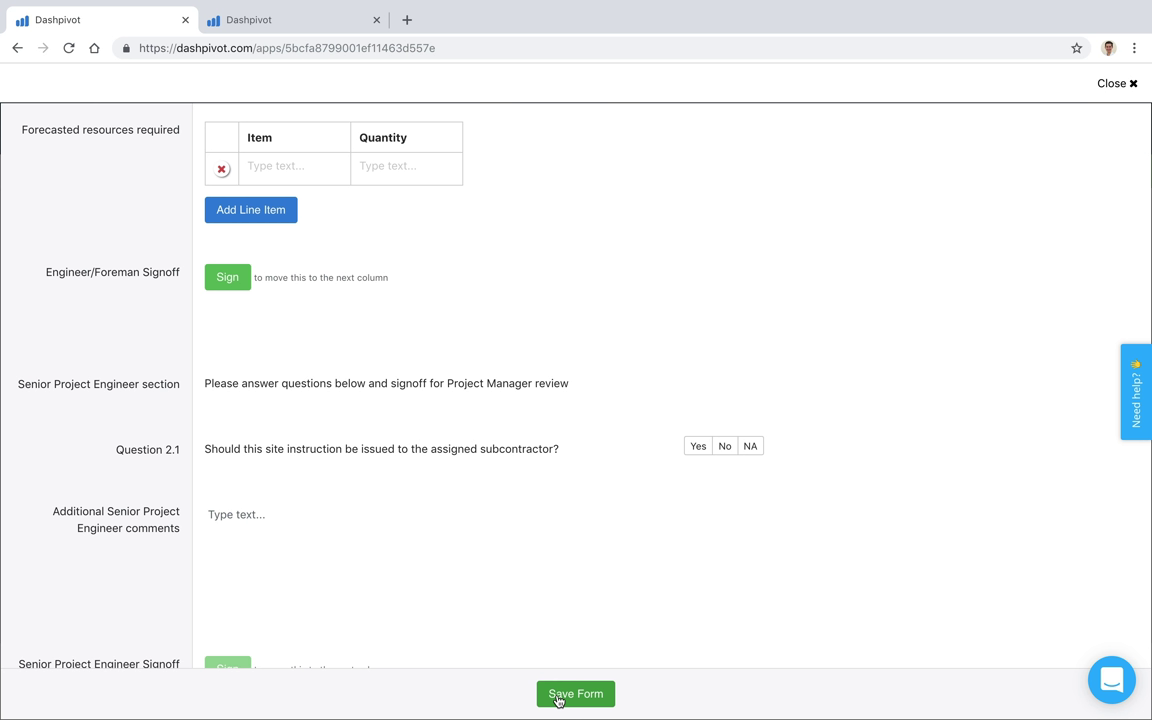
# Step: Save the new site instruction and reopen it from the board
pyautogui.click(560, 693)
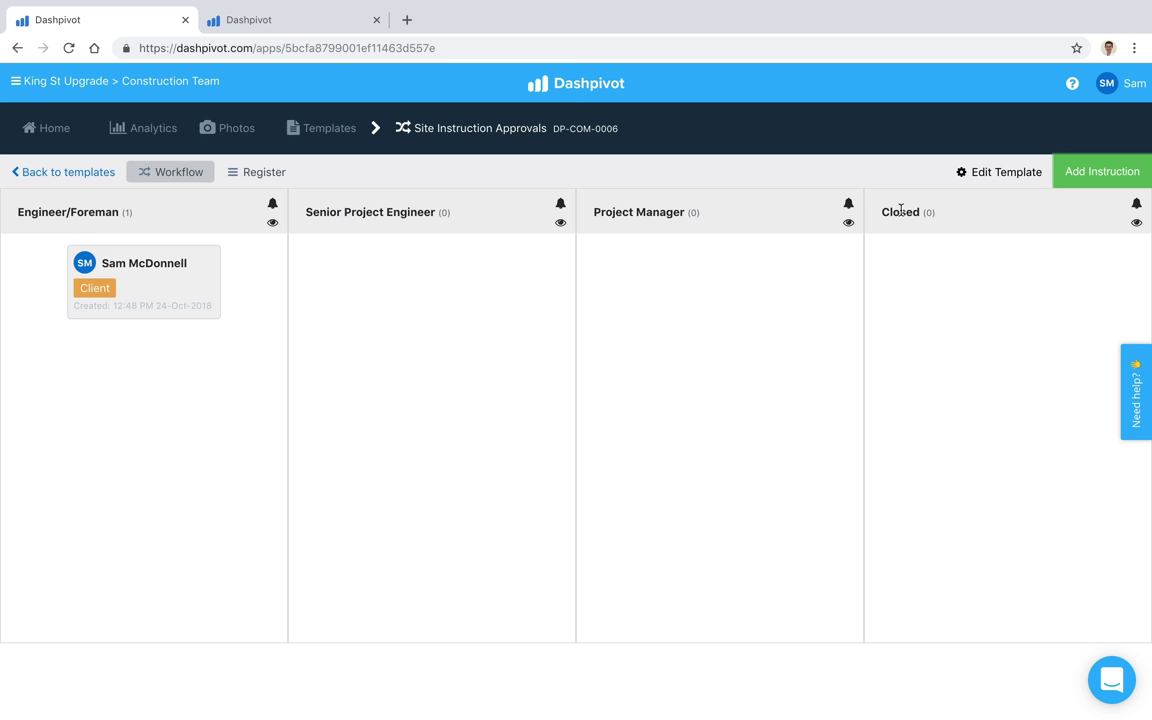
pyautogui.click(199, 278)
pyautogui.scroll(-6, 208, 425)
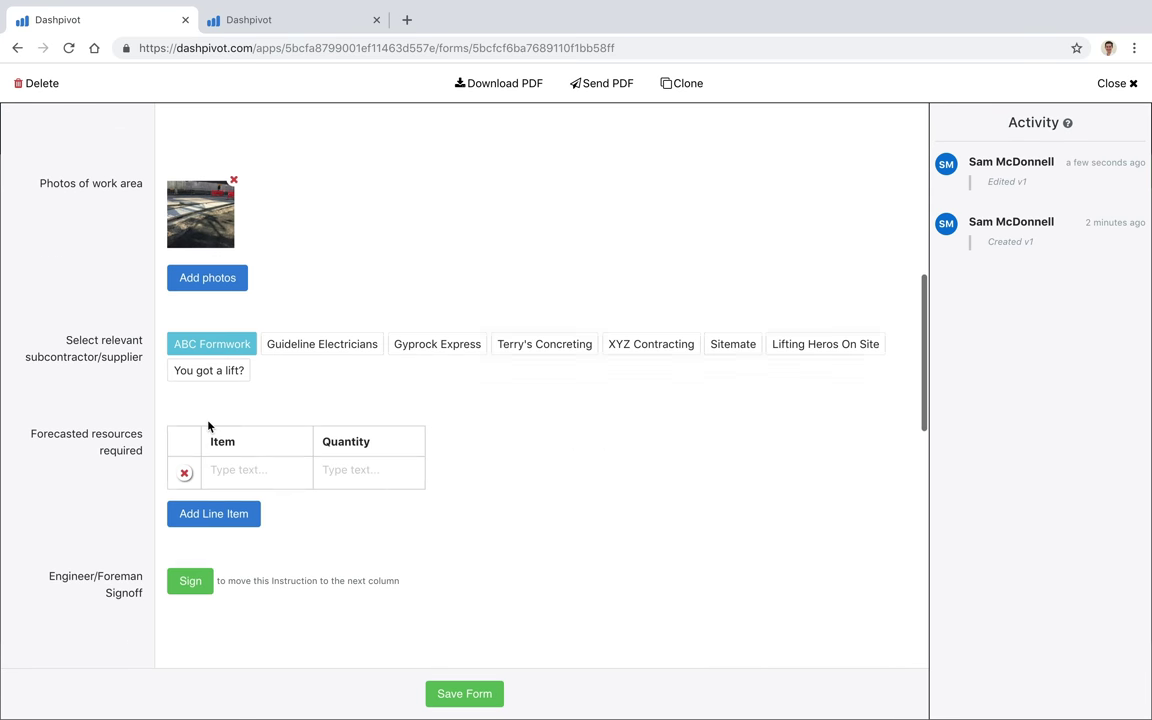
pyautogui.scroll(-3, 208, 425)
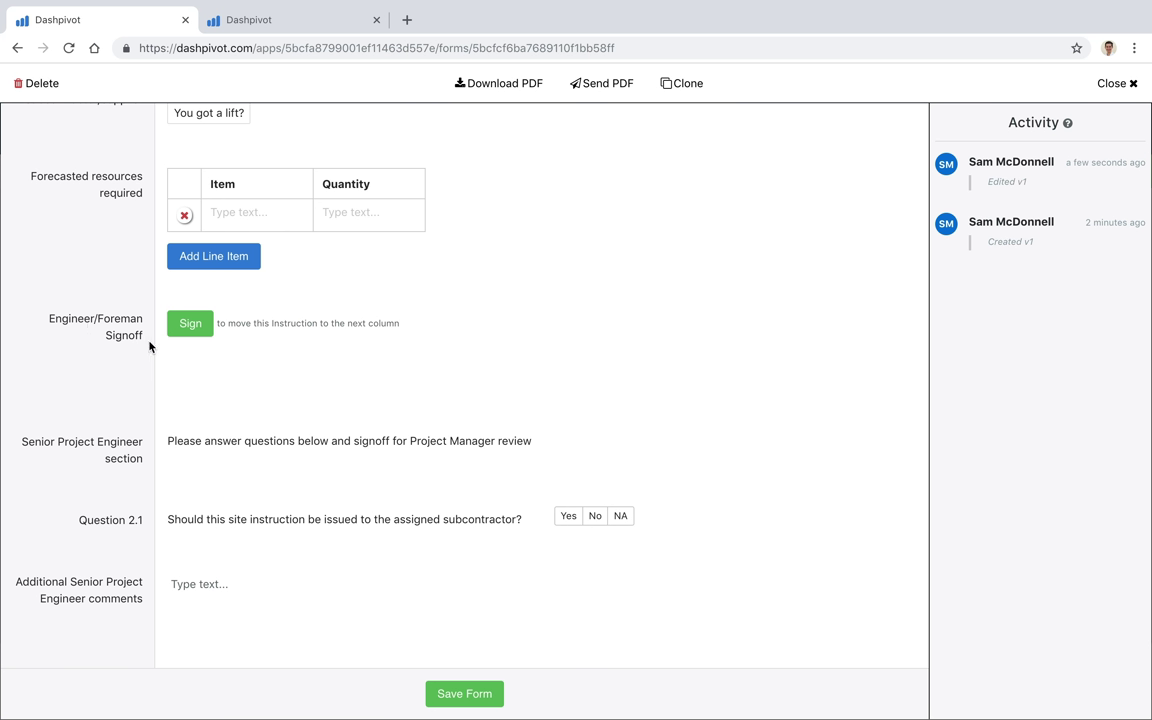
# Step: Sign the Engineer/Foreman Signoff section and save the form
pyautogui.click(205, 322)
pyautogui.click(190, 323)
pyautogui.click(540, 489)
pyautogui.scroll(-2, 258, 357)
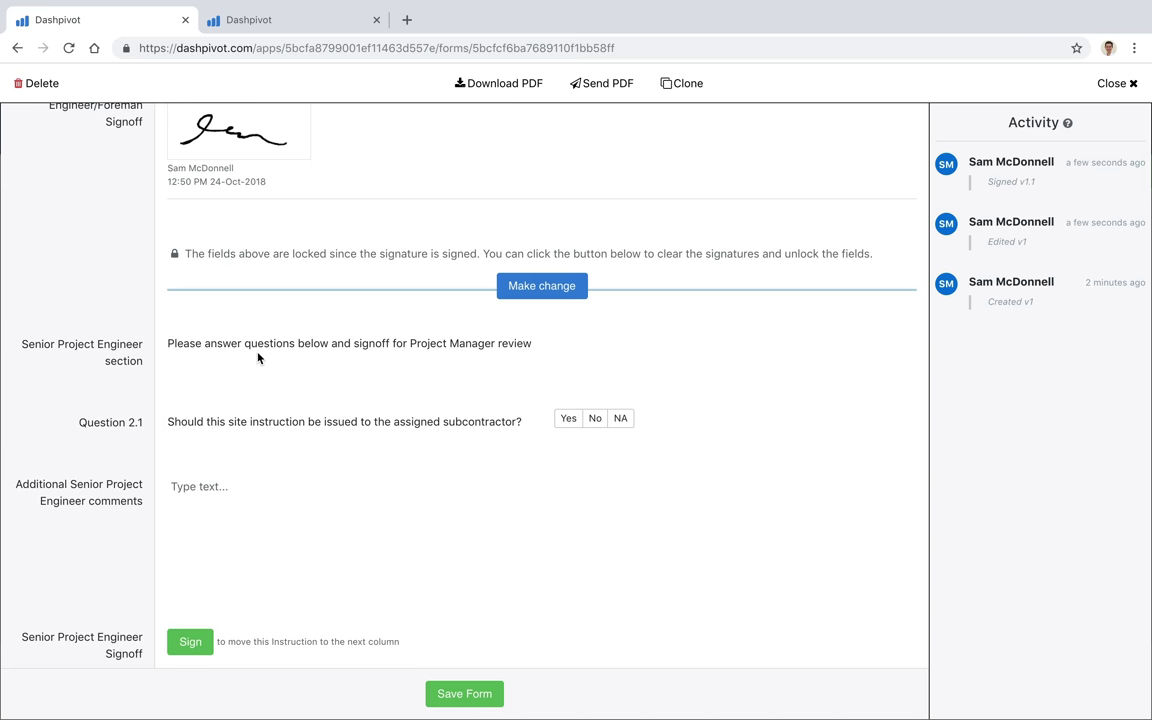
pyautogui.scroll(2, 258, 357)
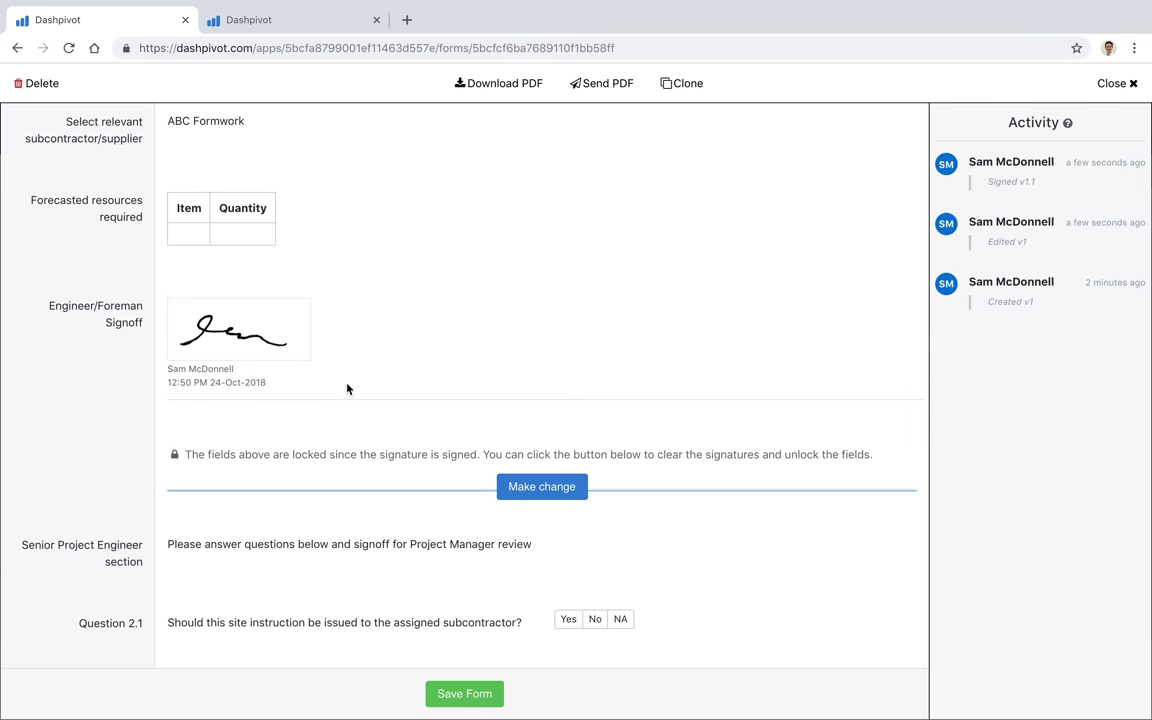
pyautogui.click(464, 694)
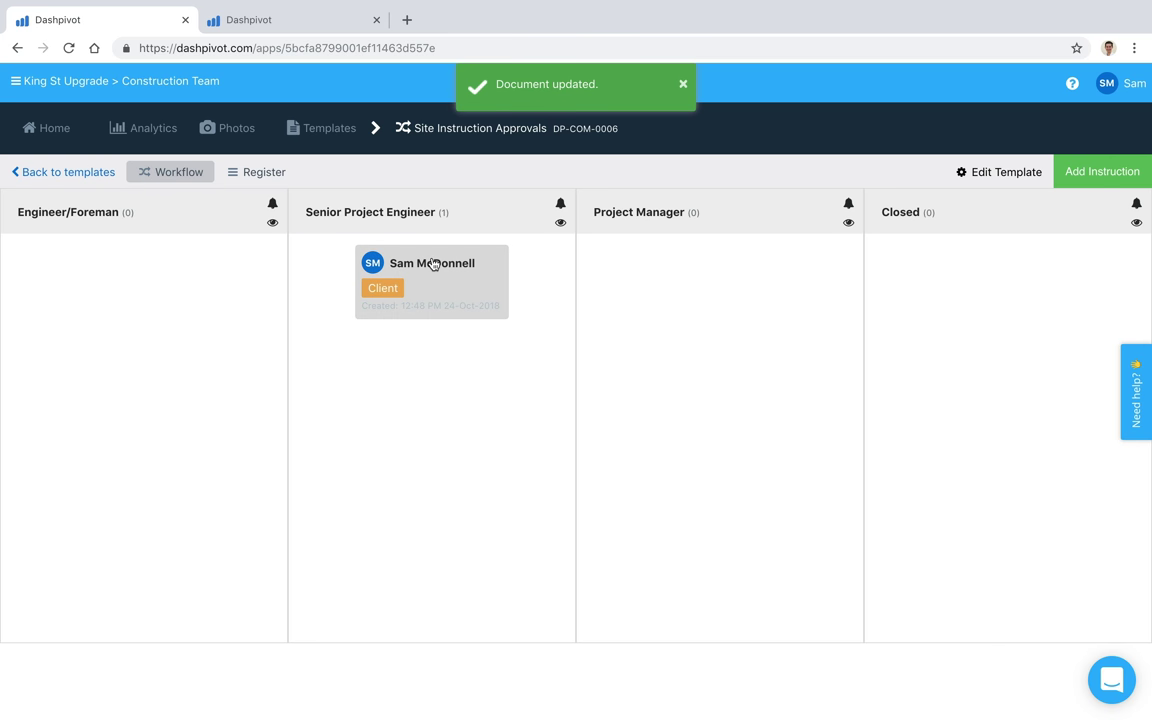
pyautogui.click(468, 278)
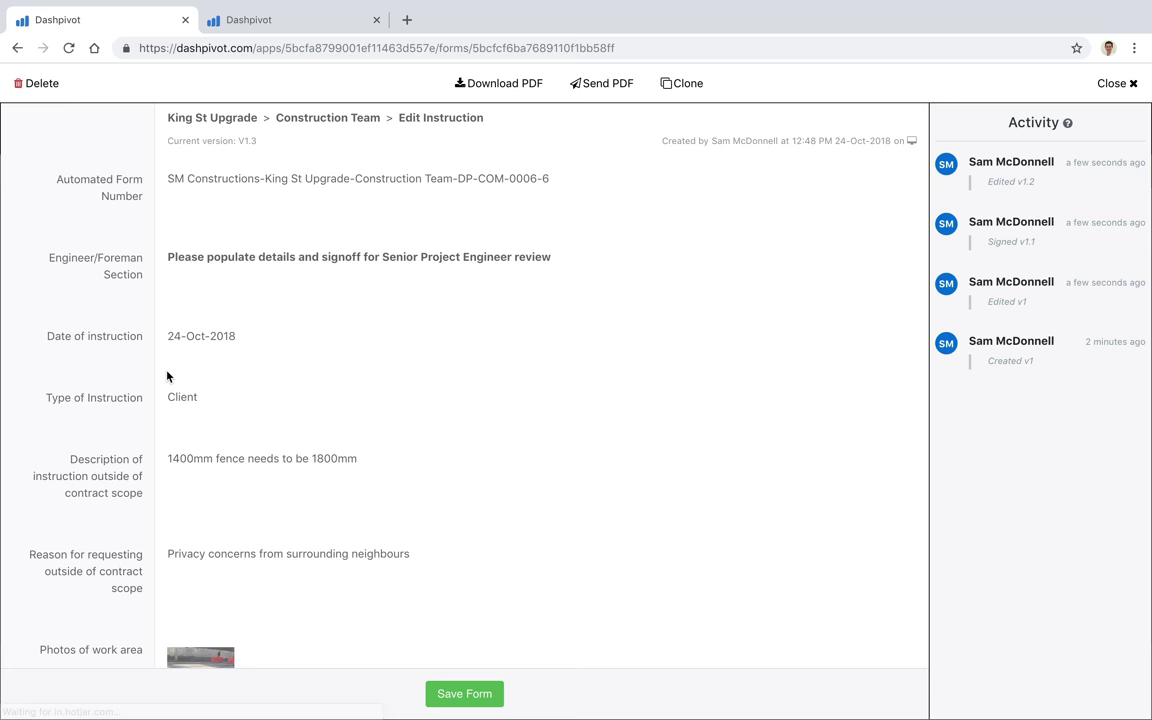
pyautogui.scroll(-12, 166, 453)
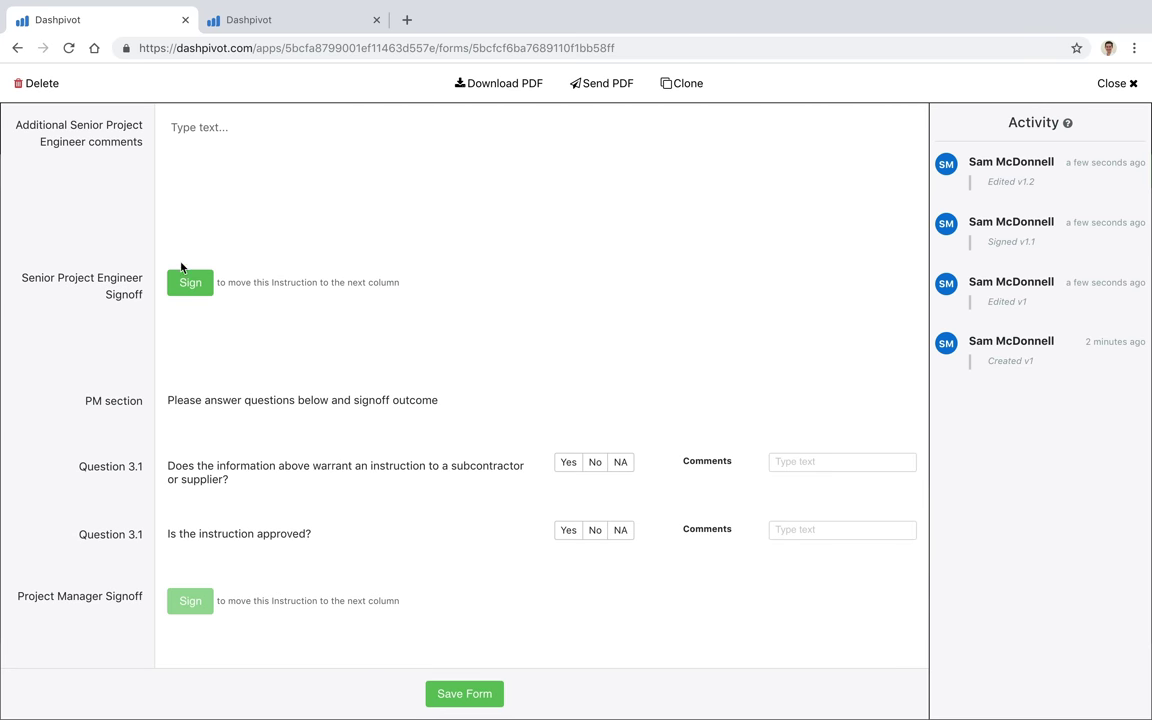
pyautogui.scroll(-2, 173, 310)
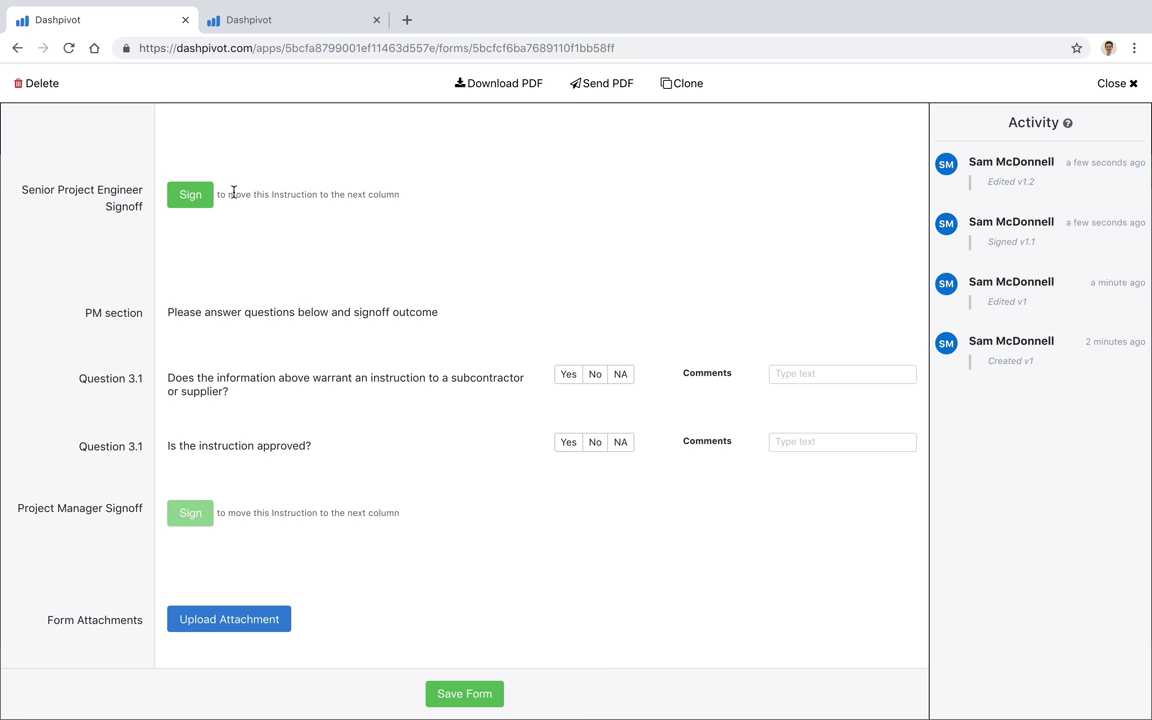
pyautogui.click(1111, 83)
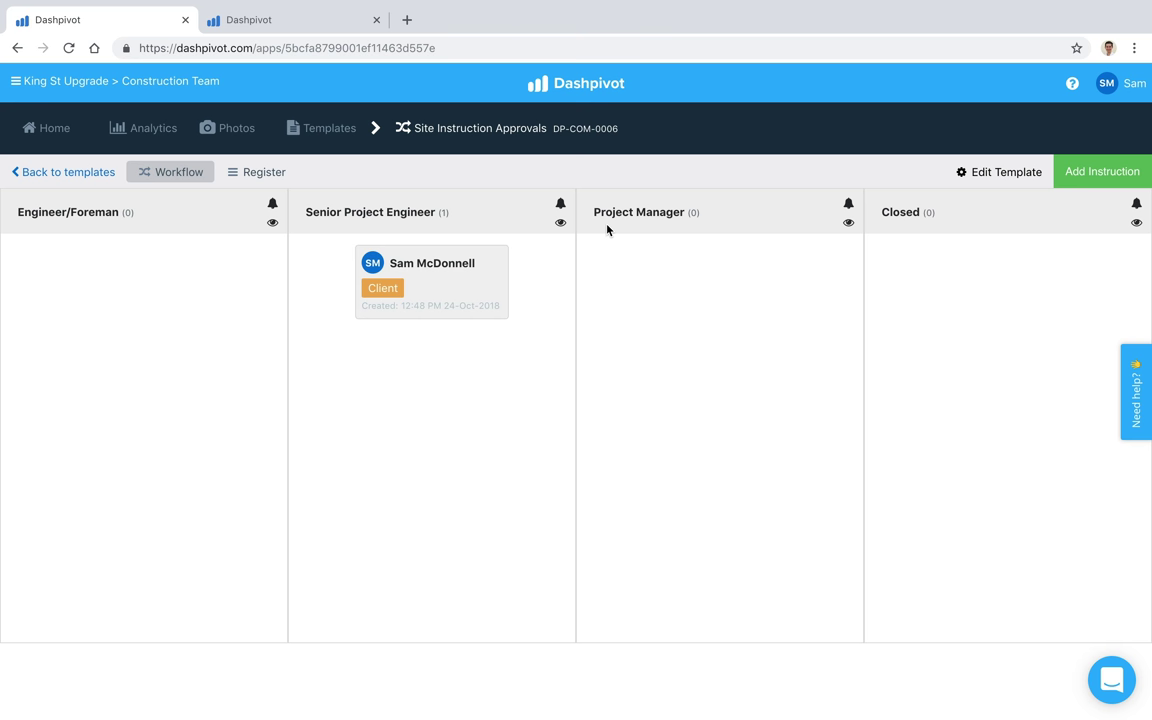
# Step: Add the first team member as an email recipient for forms entering the Project Manager column
pyautogui.moveTo(594, 212); pyautogui.dragTo(683, 213)
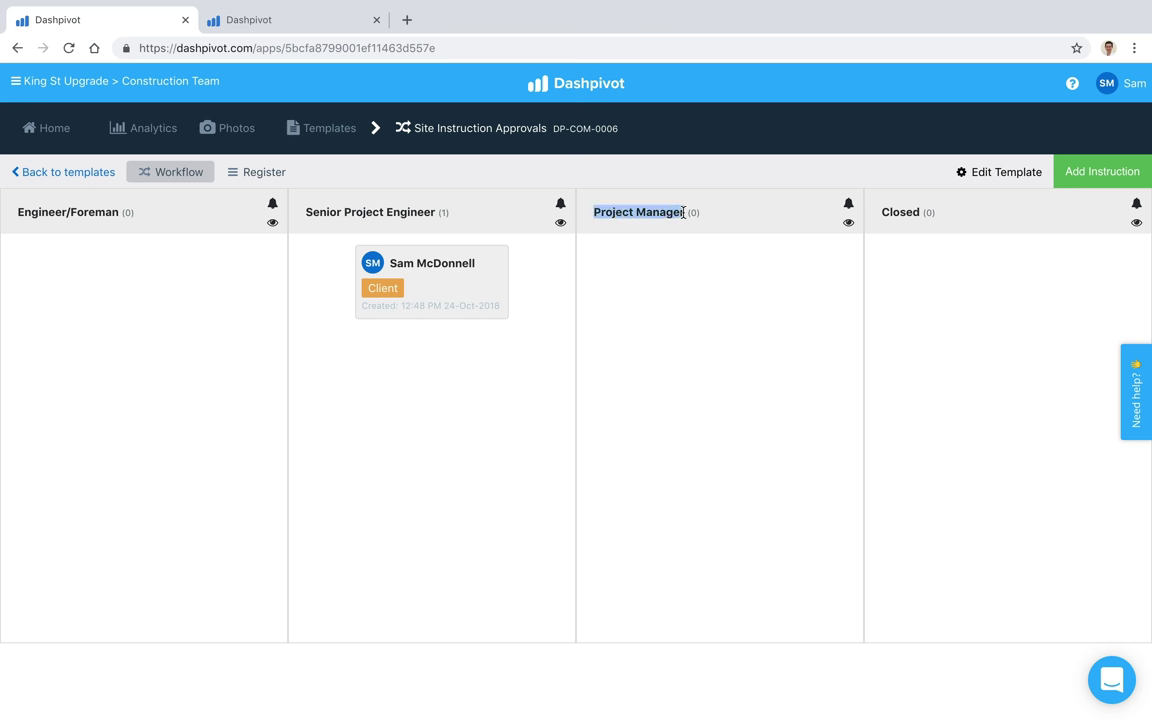
pyautogui.click(684, 281)
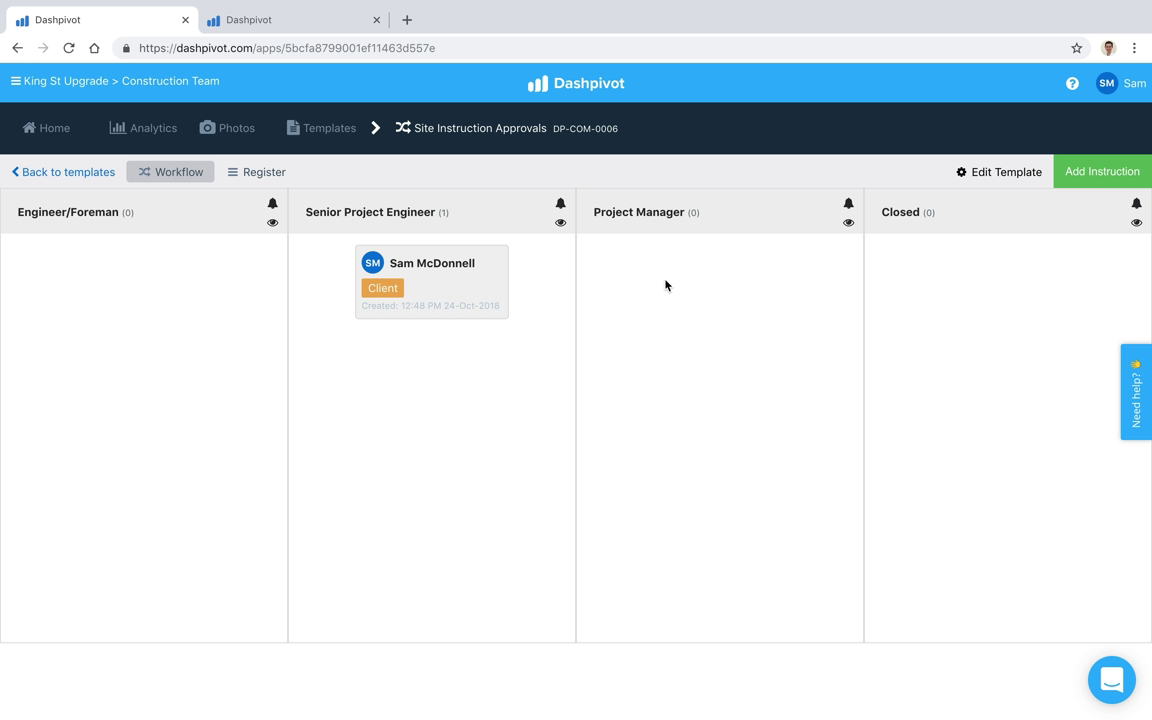
pyautogui.moveTo(594, 212); pyautogui.dragTo(678, 213)
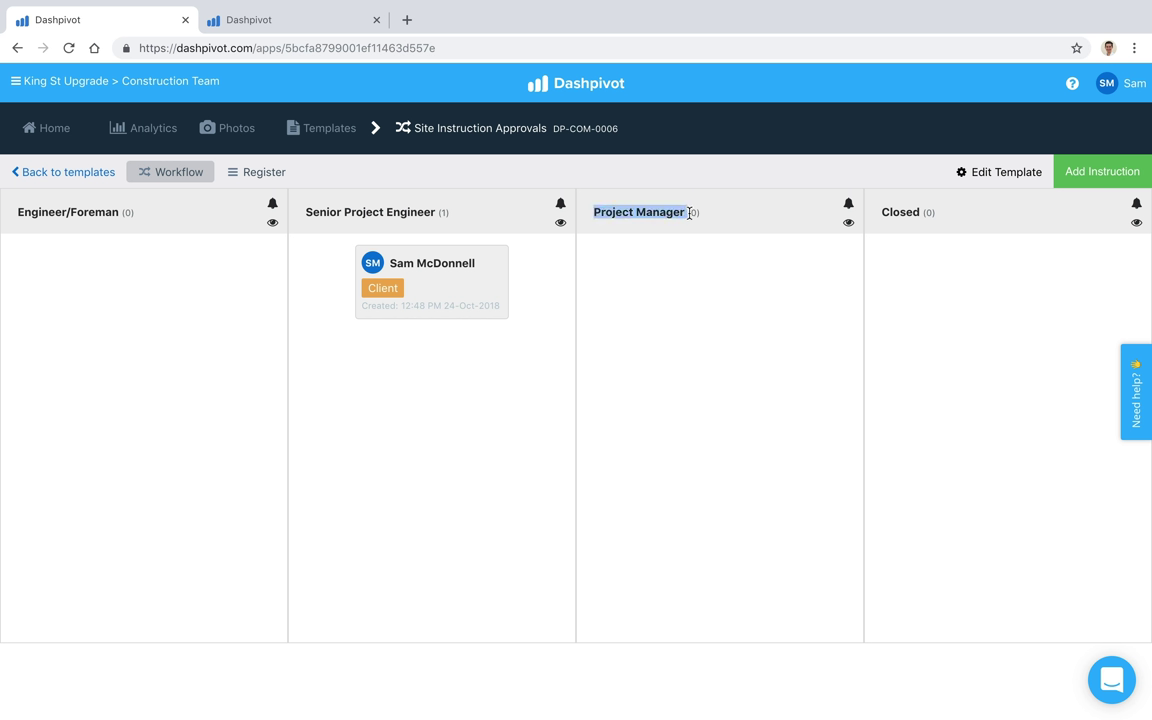
pyautogui.click(689, 238)
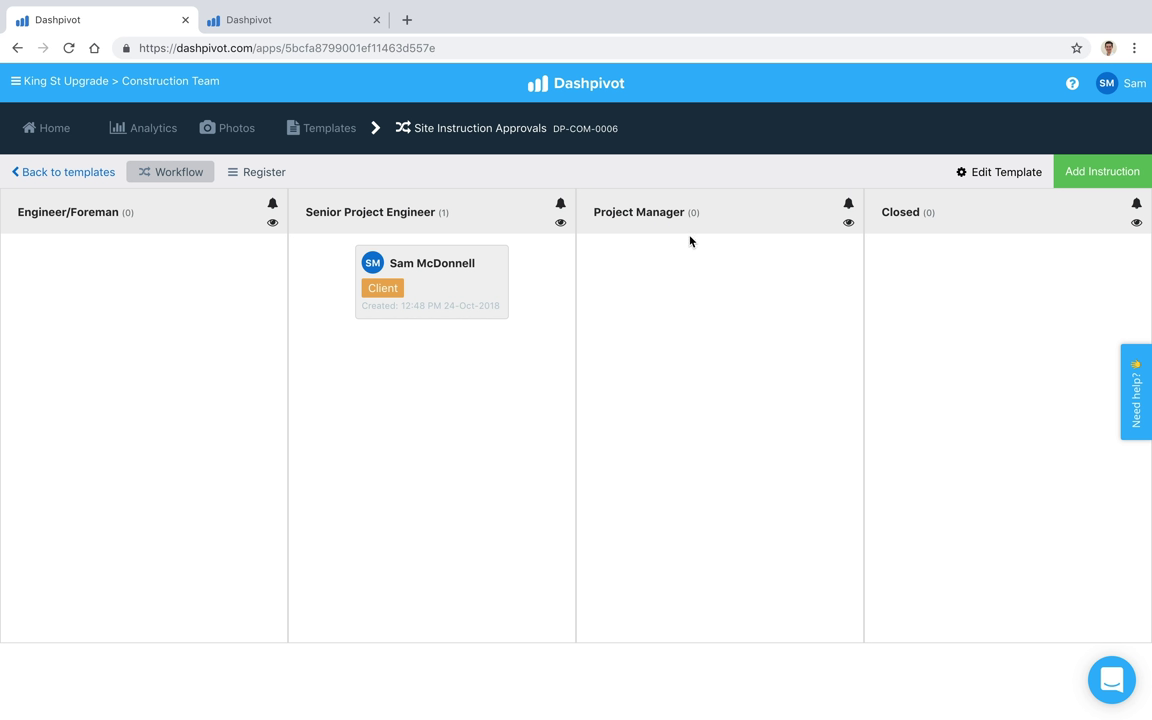
pyautogui.click(849, 224)
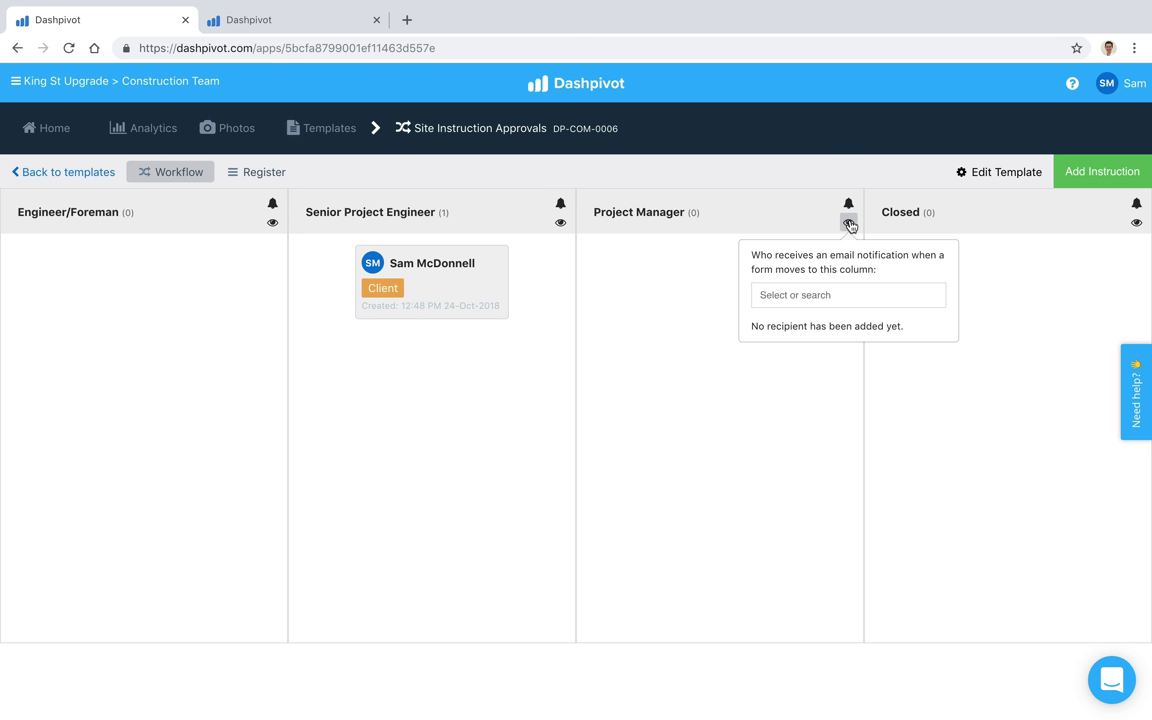
pyautogui.click(812, 298)
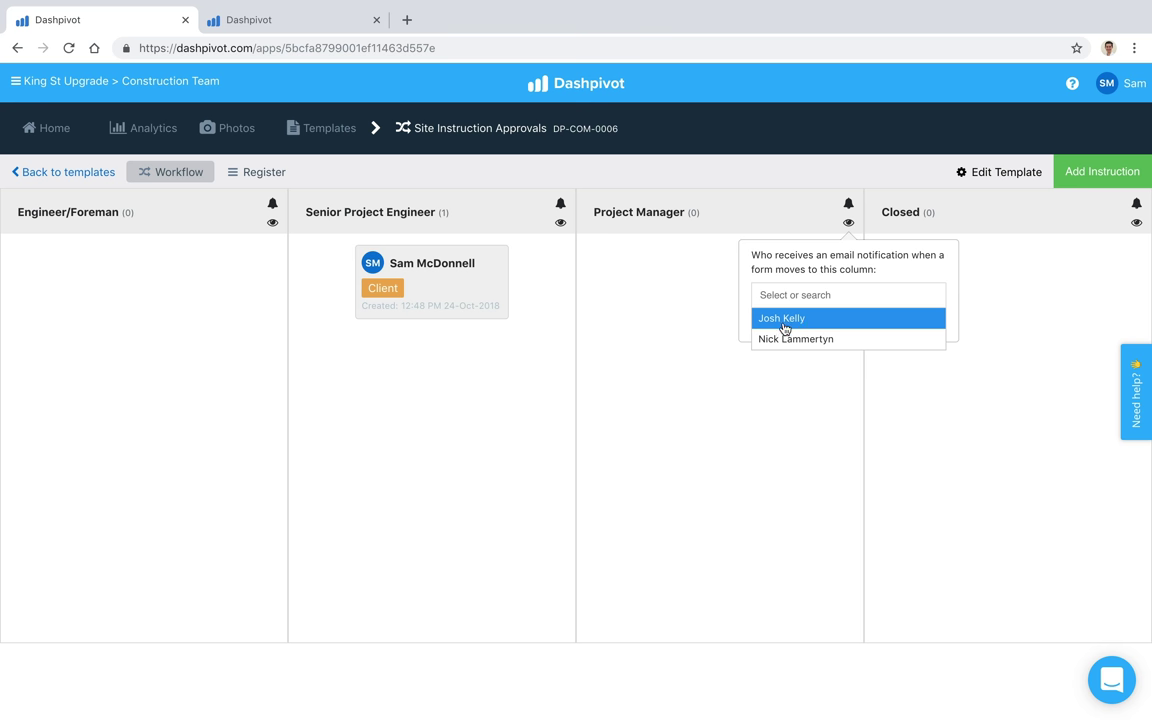
pyautogui.click(785, 322)
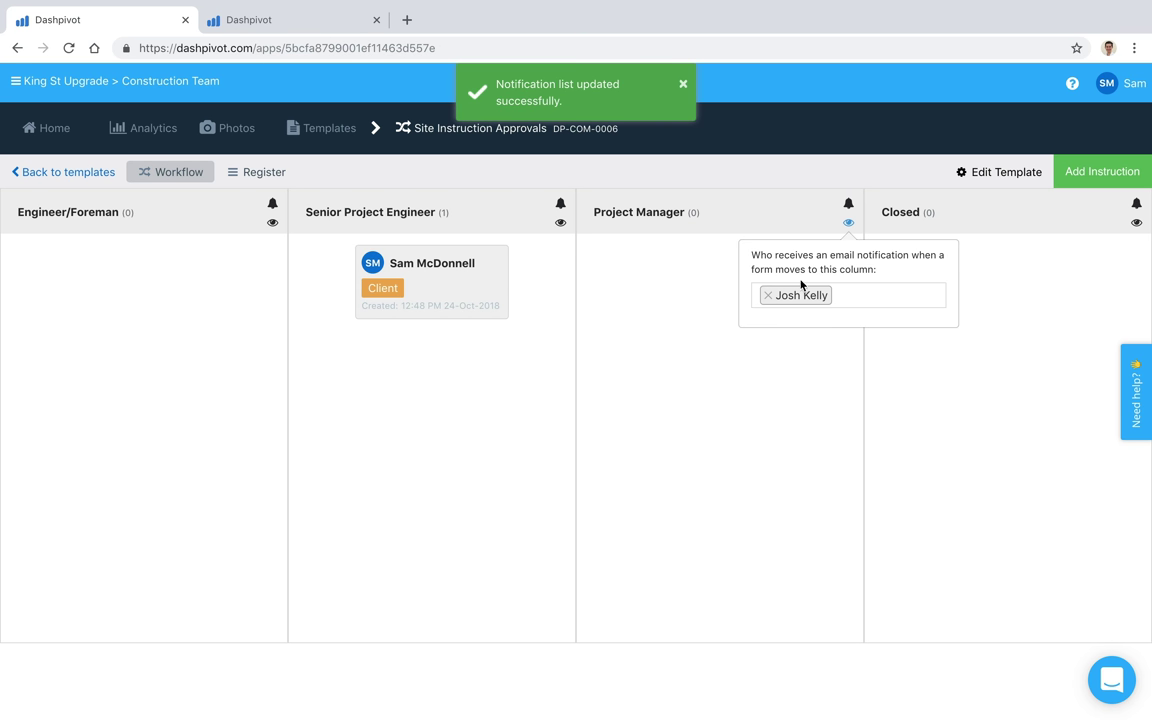
pyautogui.click(715, 283)
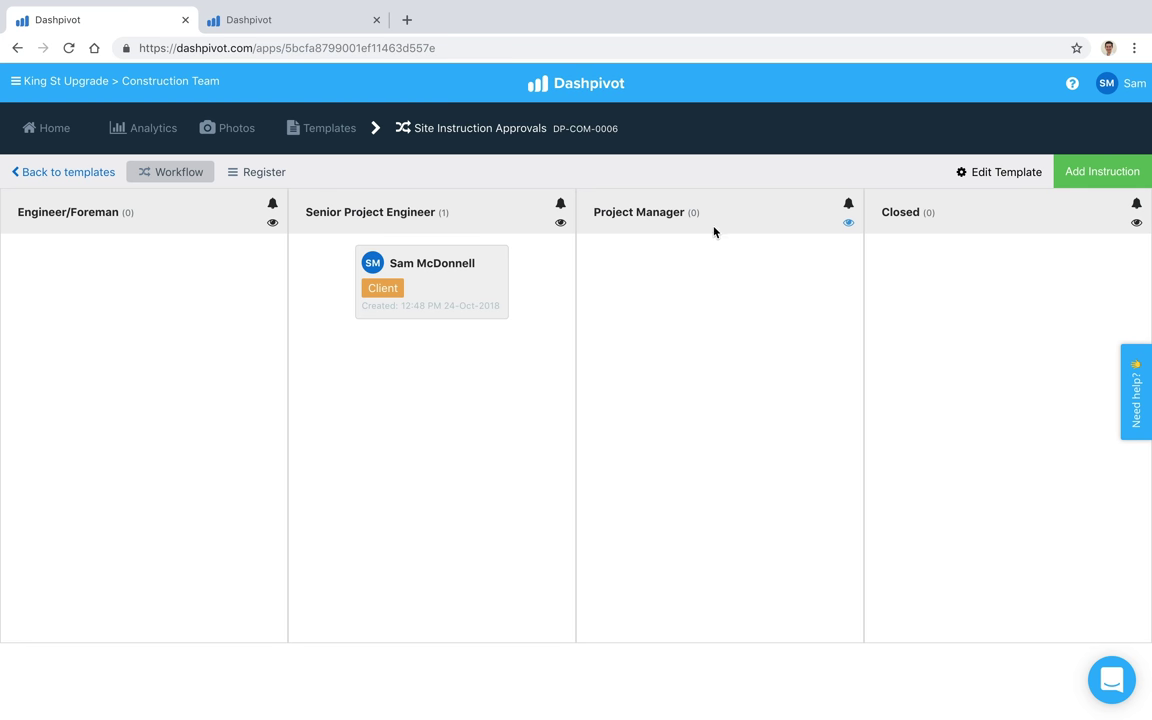
# Step: Sign the Senior Project Engineer Signoff on the instruction and save the form
pyautogui.click(461, 283)
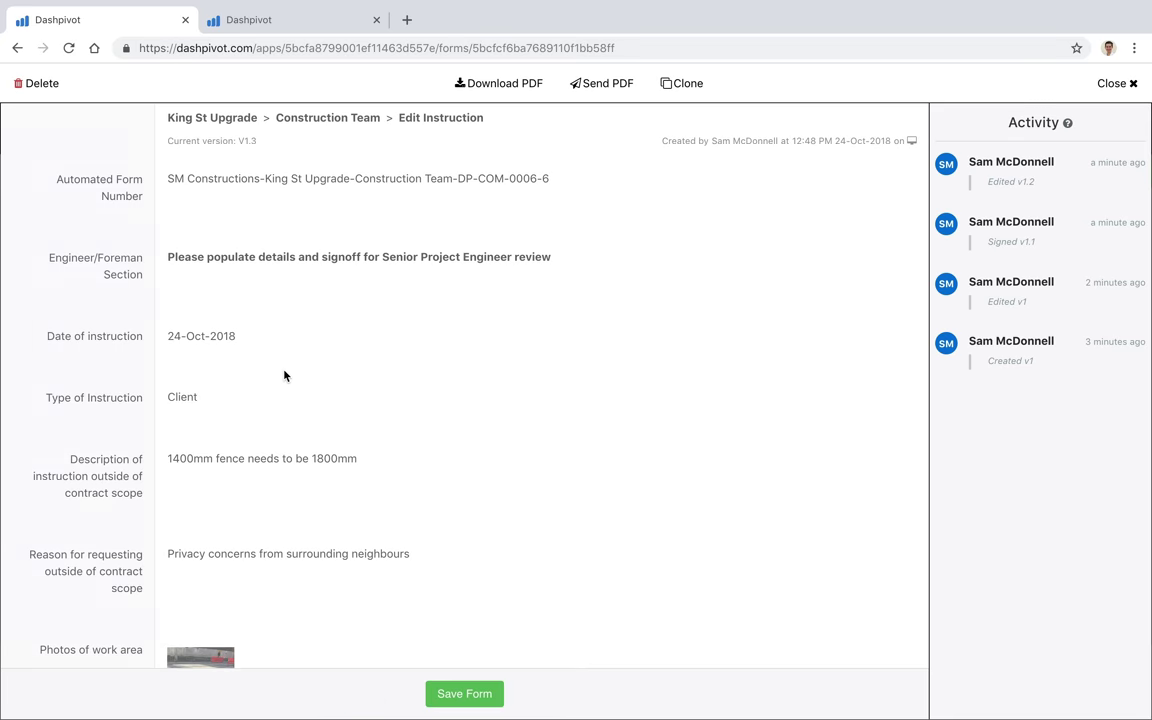
pyautogui.scroll(-15, 285, 376)
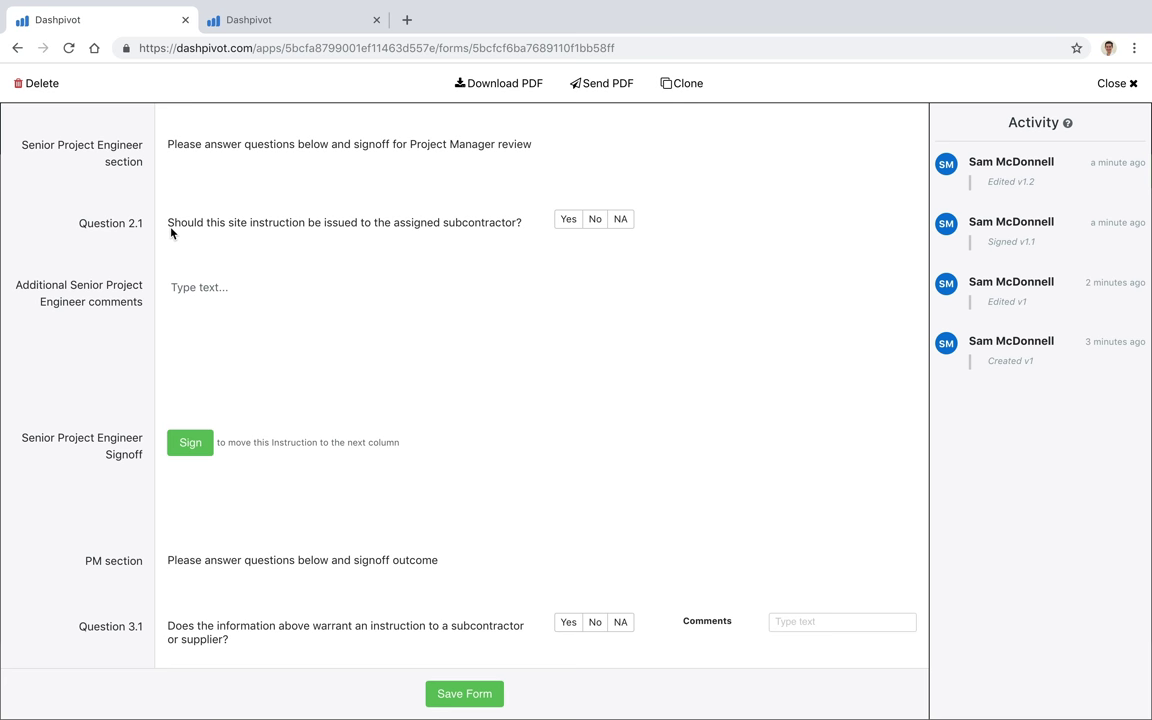
pyautogui.click(189, 452)
pyautogui.click(495, 486)
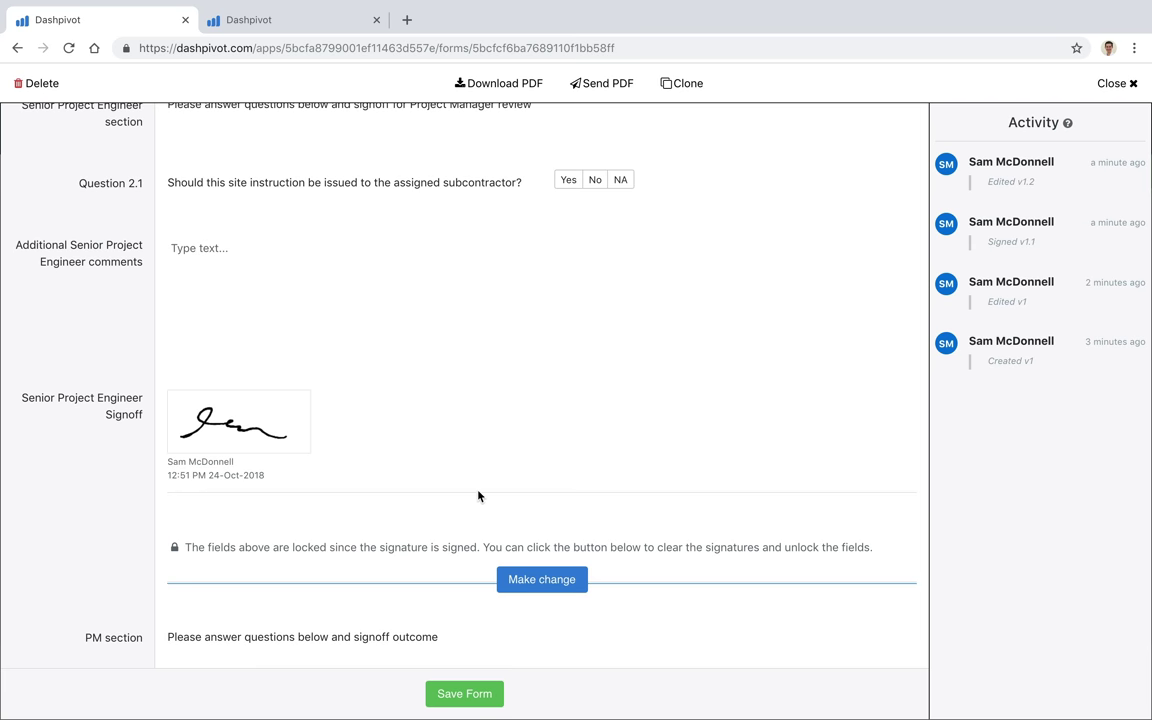
pyautogui.click(468, 694)
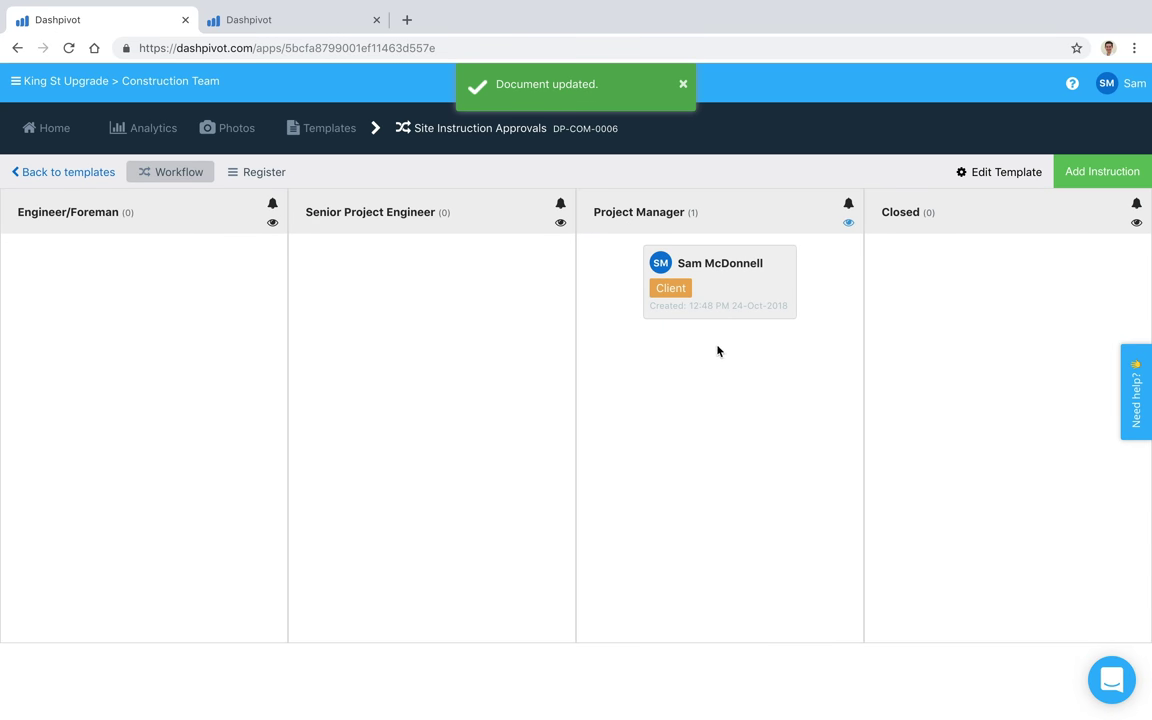
# Step: Turn on the eye (watch) toggle in the Project Manager column header
pyautogui.click(849, 224)
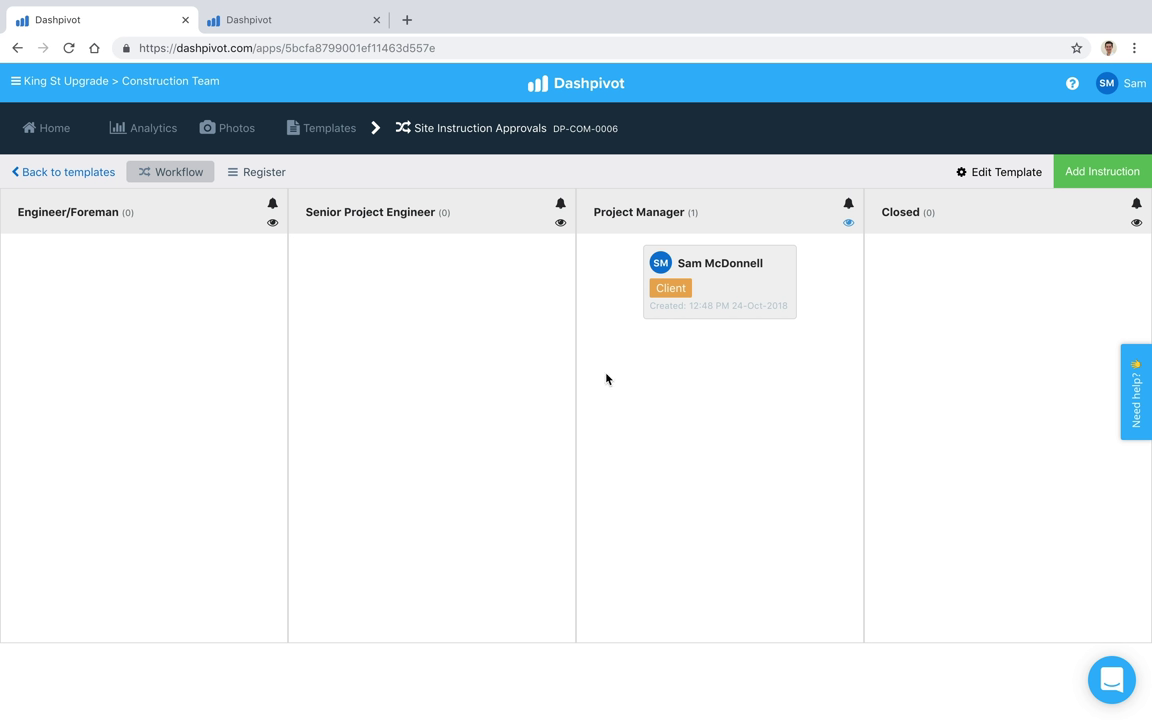
# Step: Send the Project Manager-column instruction as a PDF to the recipient's email address
pyautogui.click(752, 290)
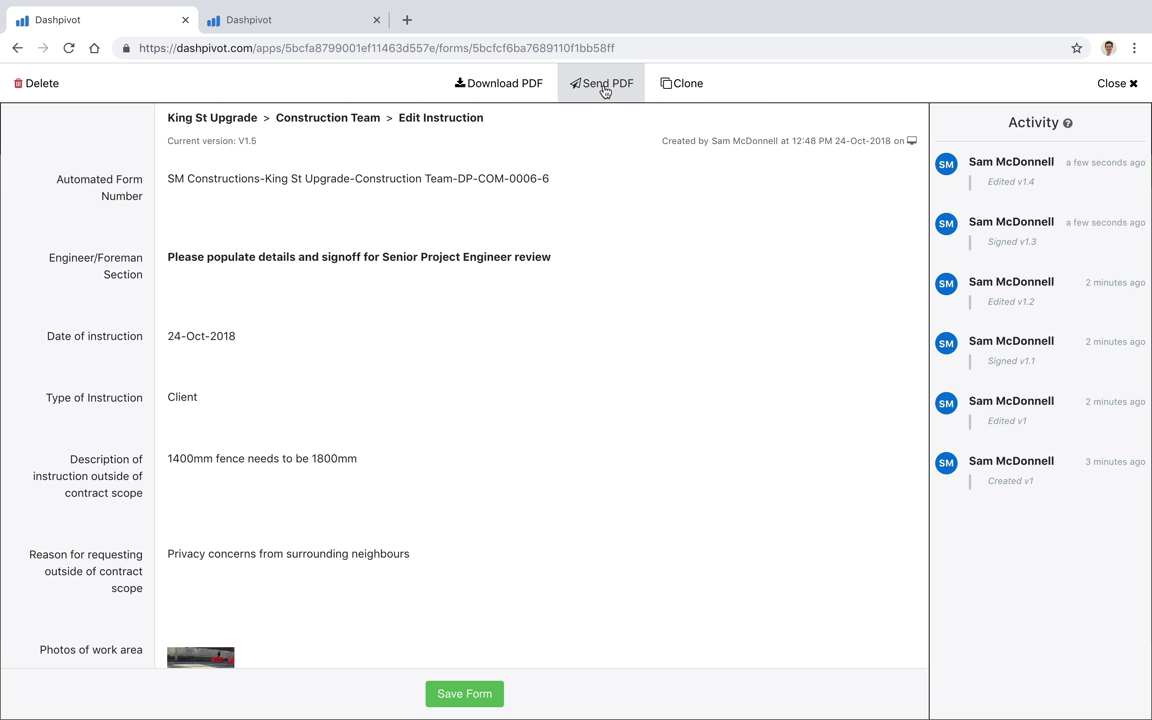
pyautogui.click(603, 88)
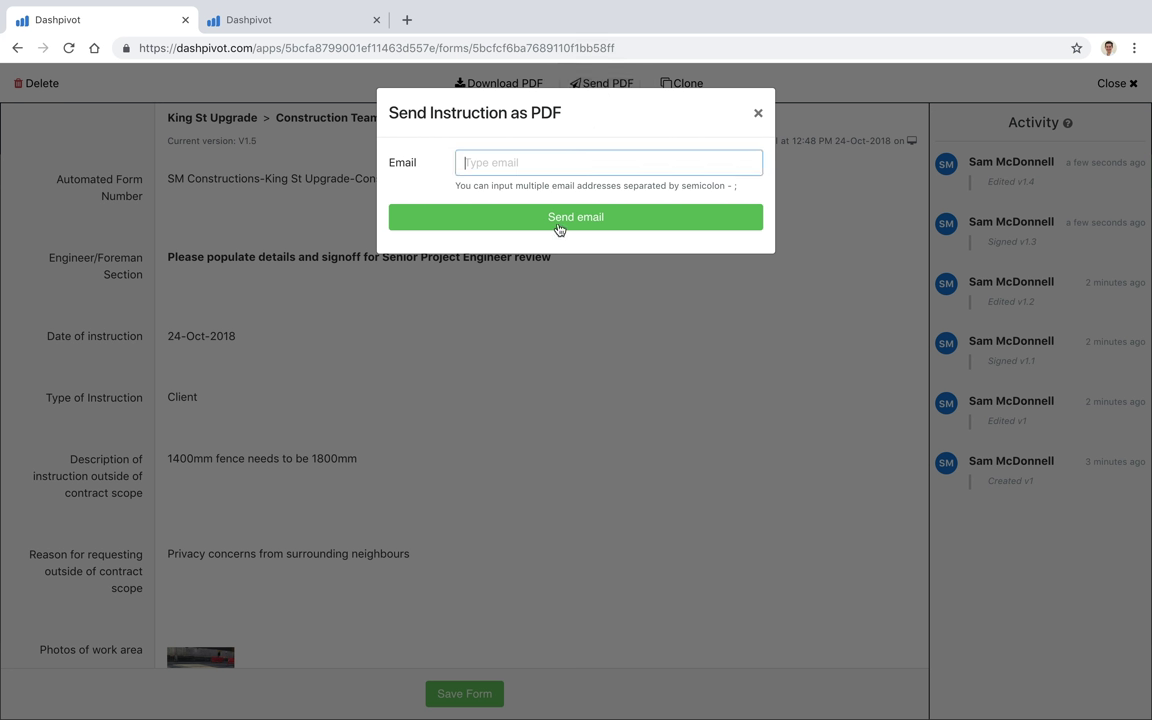
pyautogui.click(507, 164)
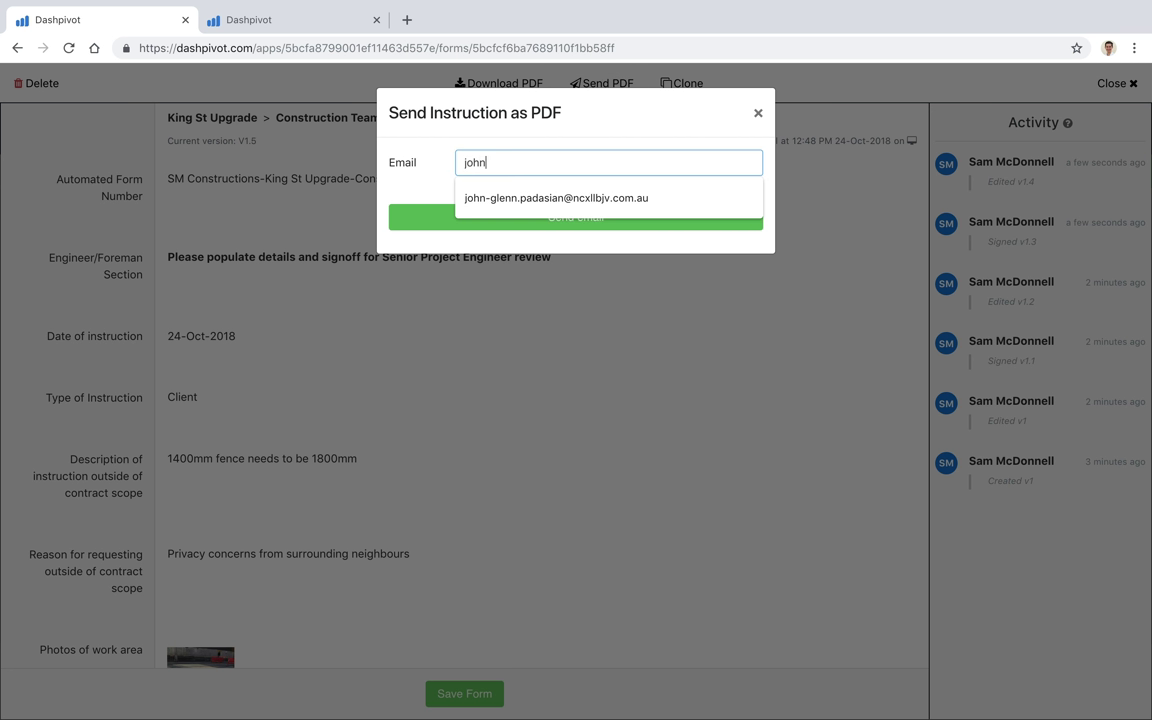
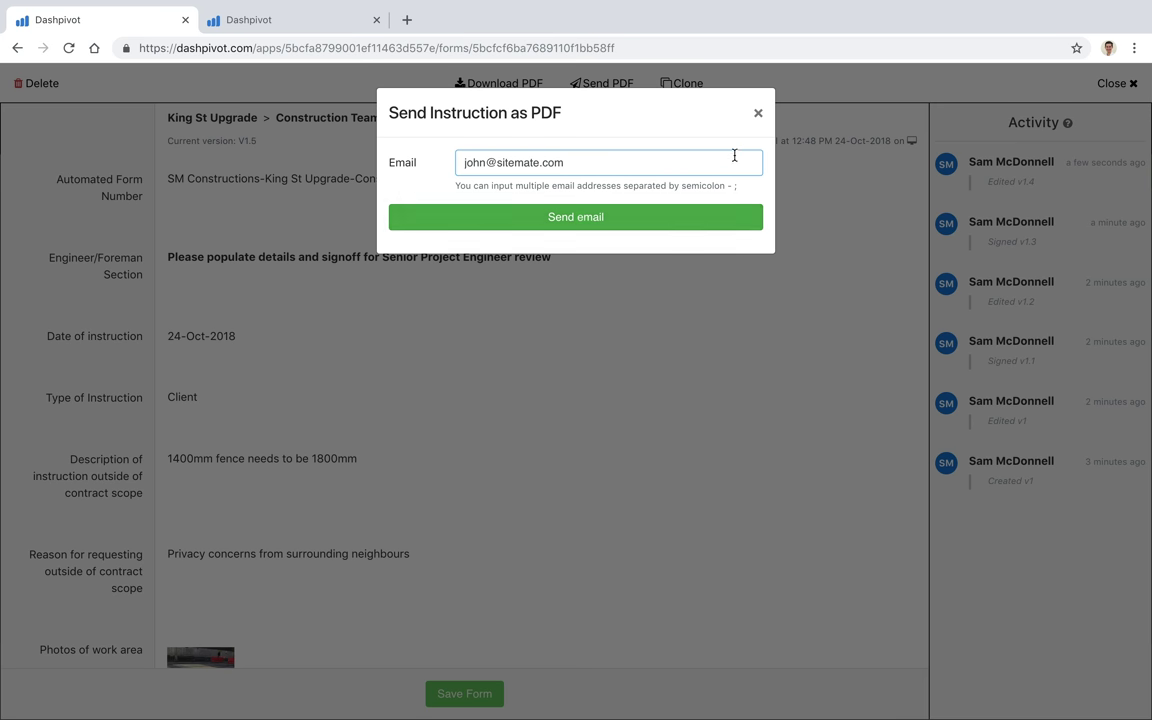
pyautogui.click(758, 113)
# Step: Close the instruction and switch to the Example Project's Site Instruction Approvals board
pyautogui.scroll(-3, 349, 515)
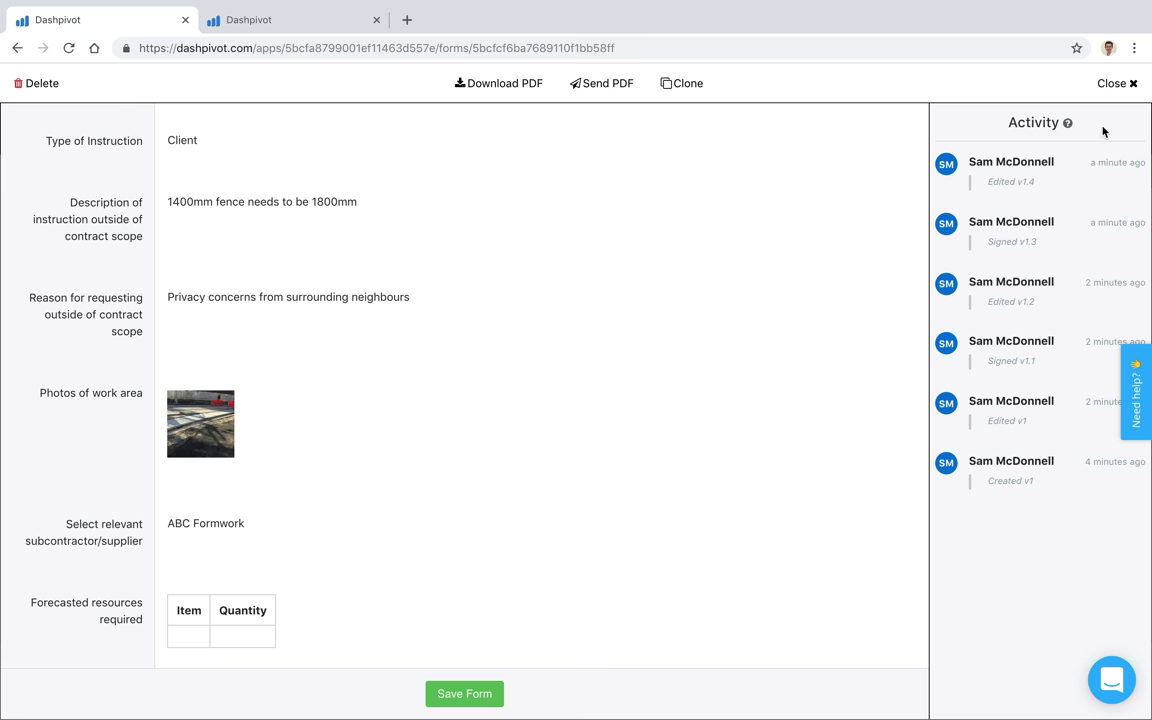
pyautogui.click(1112, 83)
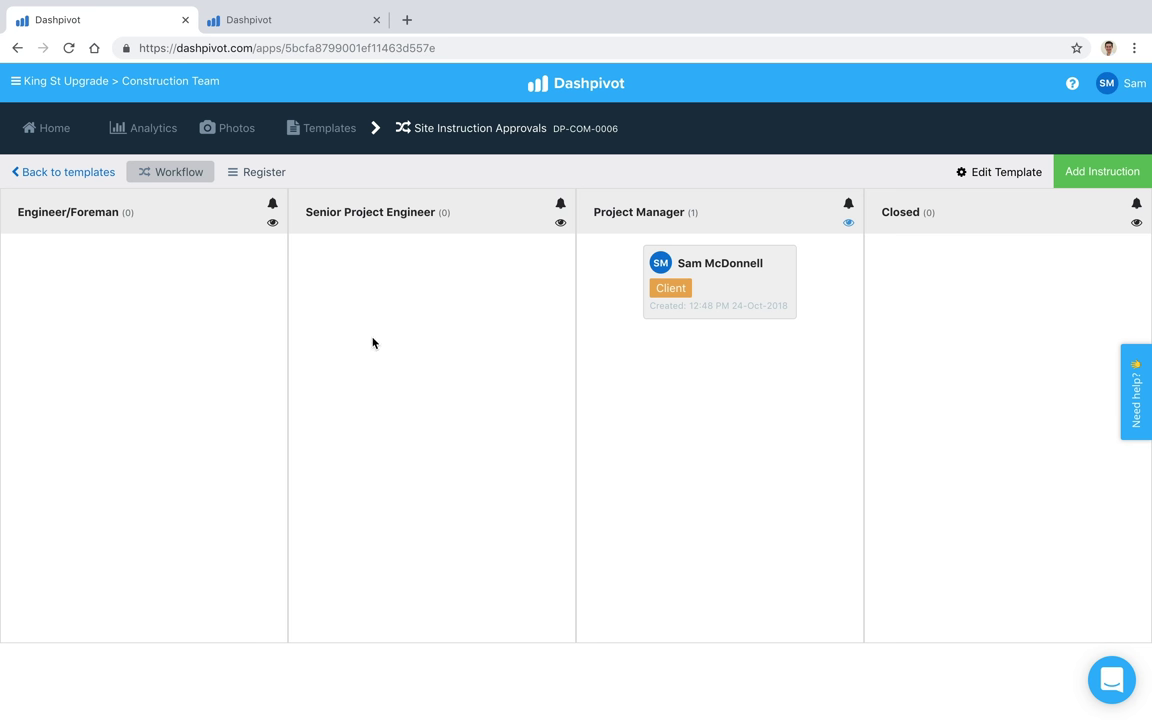
pyautogui.click(303, 20)
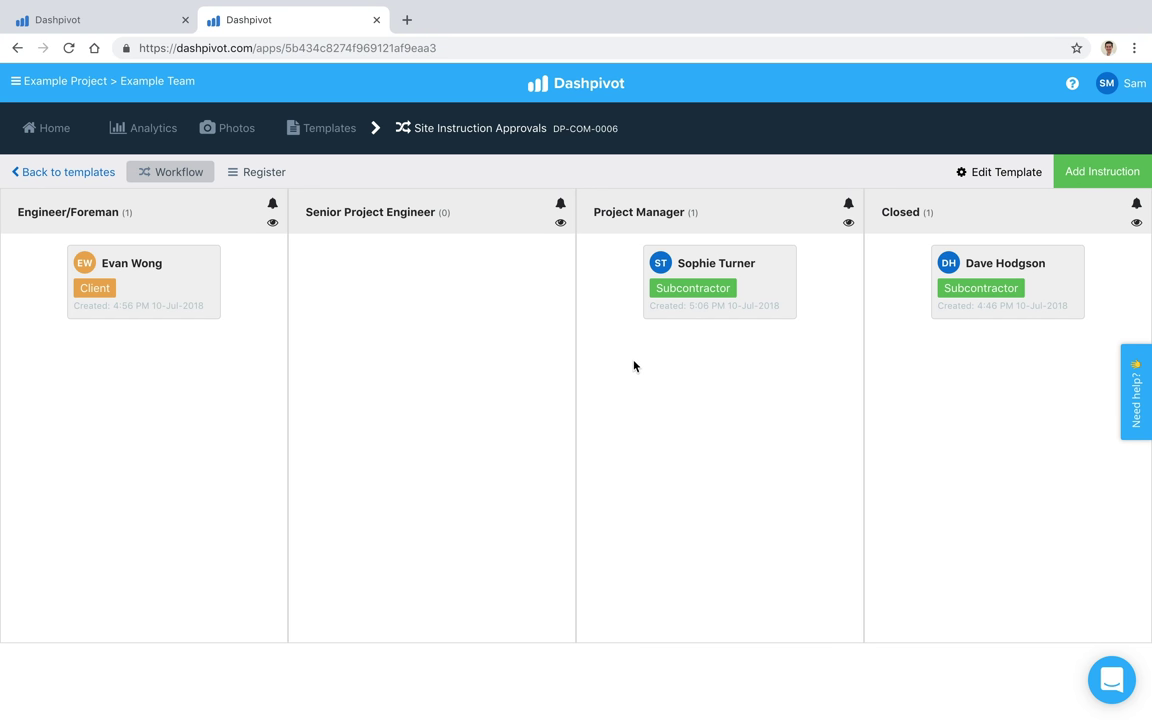
# Step: Show the instructions as a Register table and inspect the subcontractor filter options
pyautogui.click(254, 173)
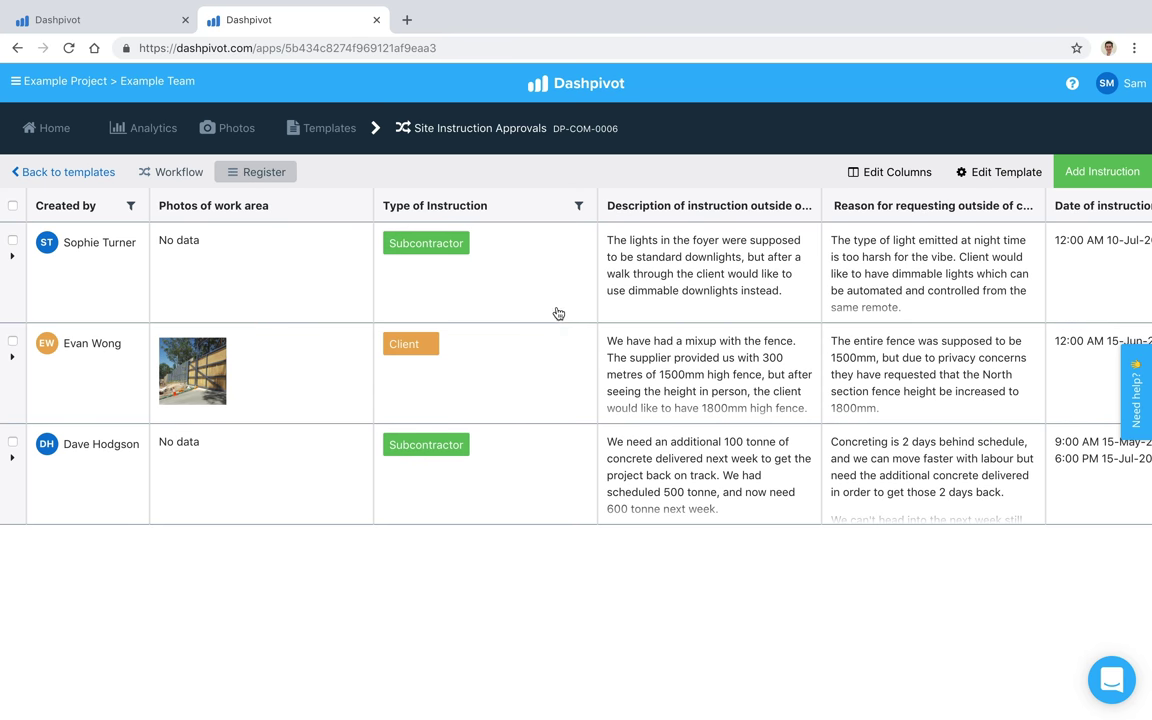
pyautogui.hscroll(1, 643, 316)
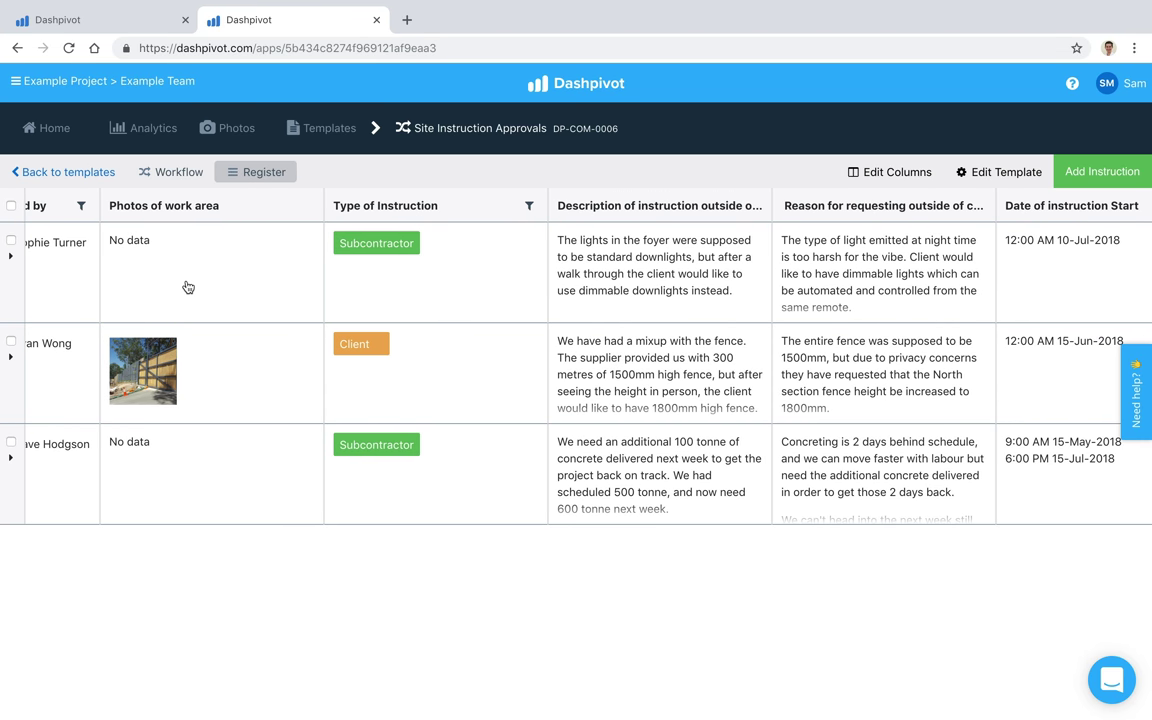
pyautogui.hscroll(-1, 180, 280)
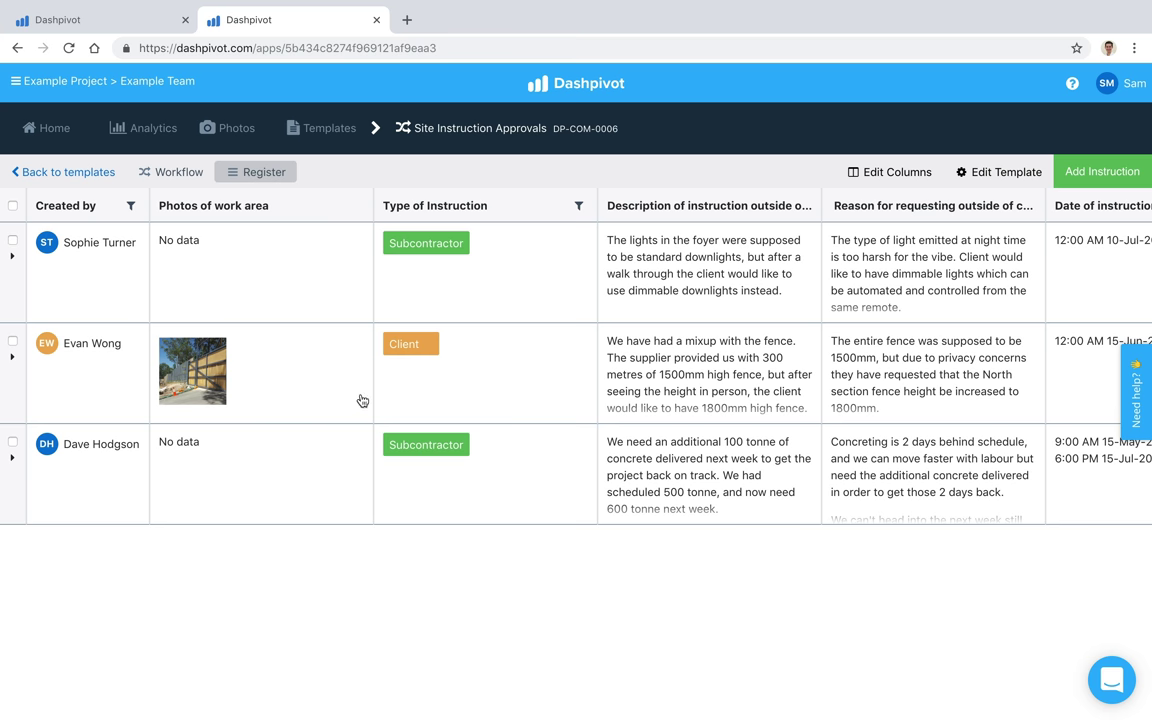
pyautogui.hscroll(10, 657, 362)
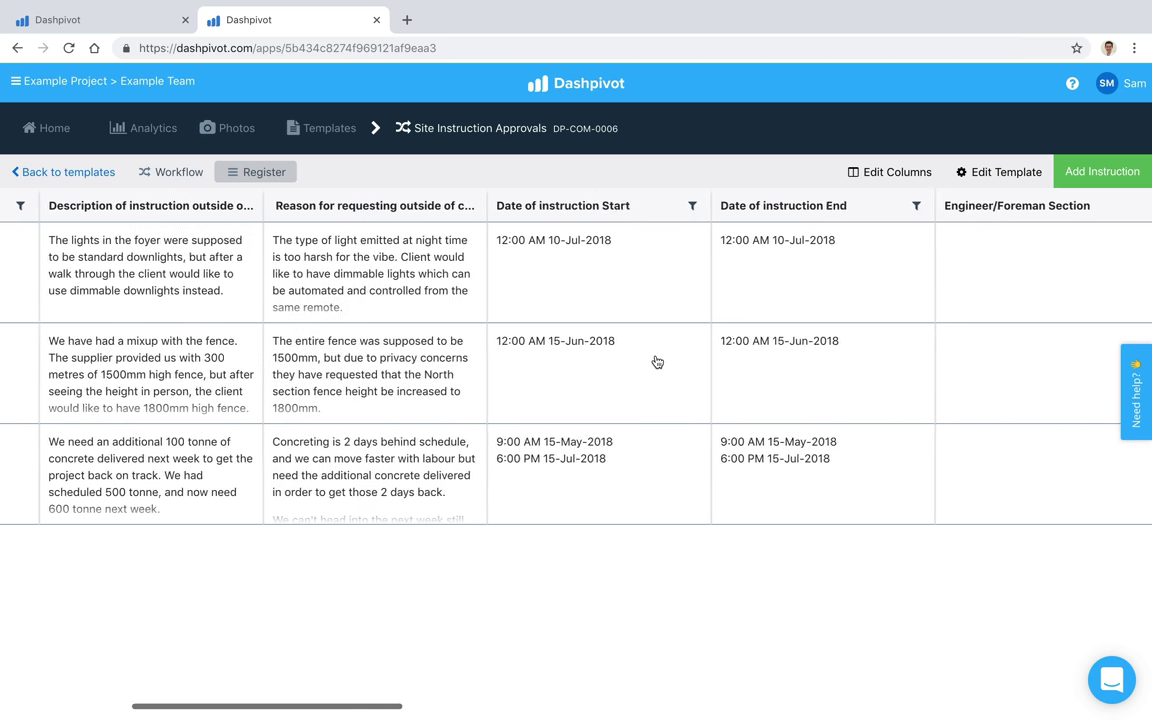
pyautogui.hscroll(1, 797, 314)
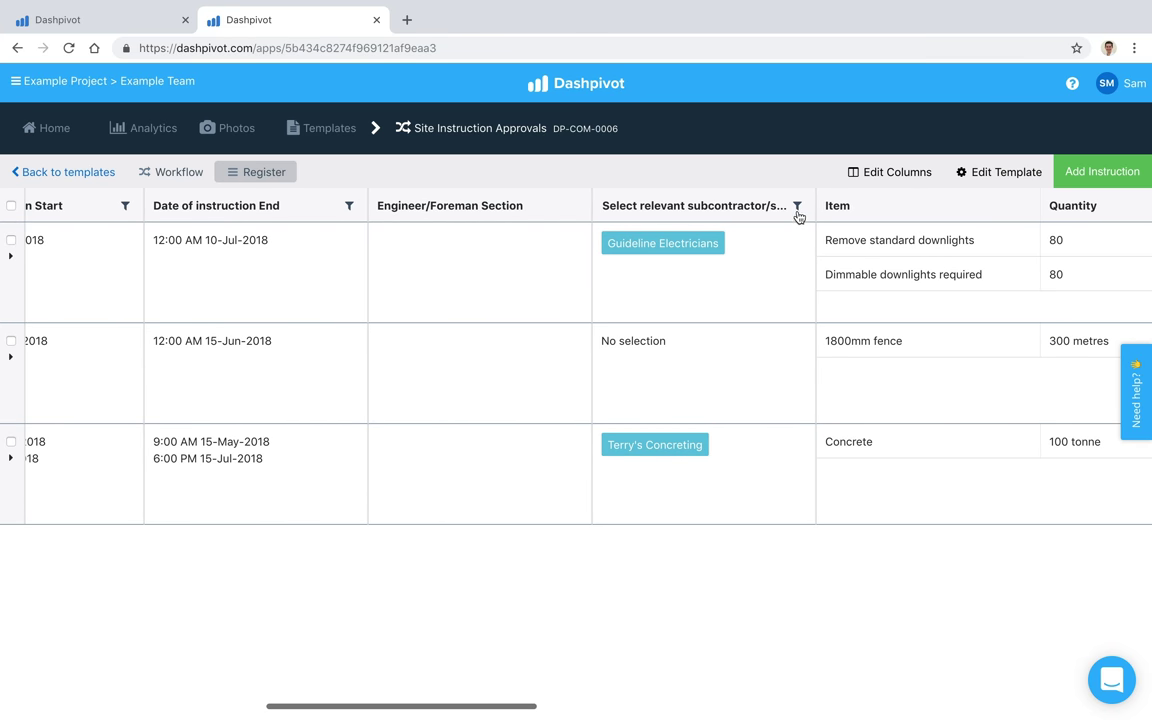
pyautogui.click(798, 207)
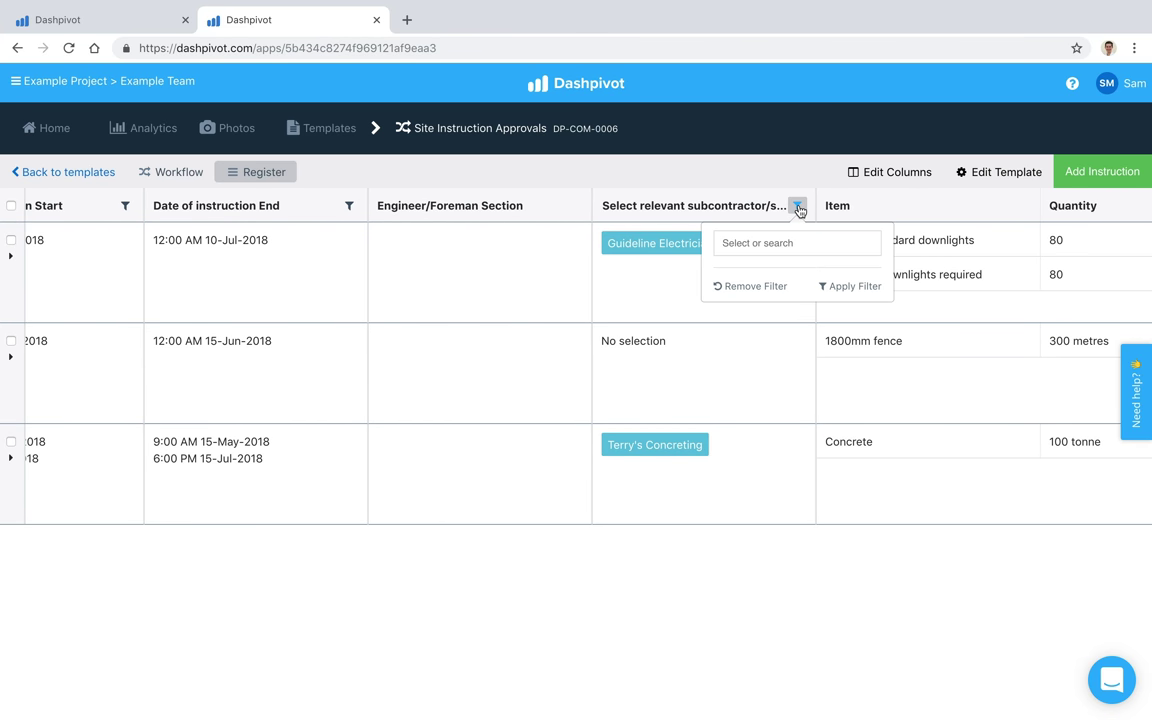
pyautogui.click(798, 250)
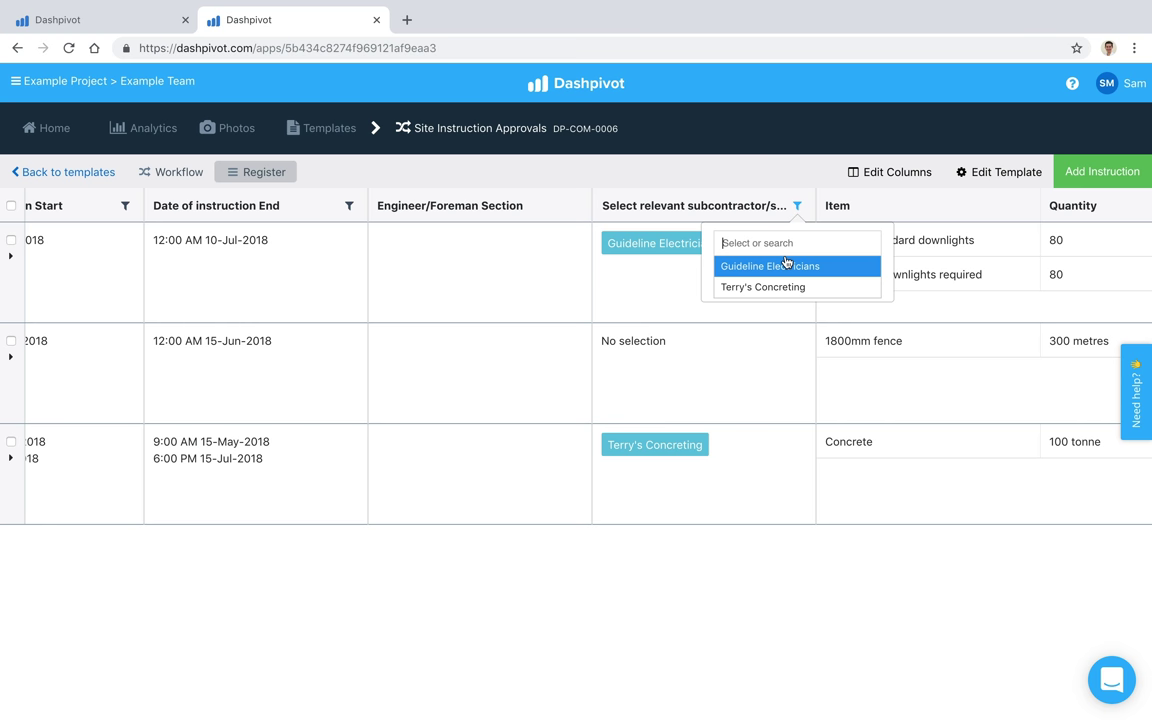
pyautogui.click(570, 262)
# Step: Check the Type of Instruction filter, then return to the King St Upgrade board
pyautogui.hscroll(-10, 570, 262)
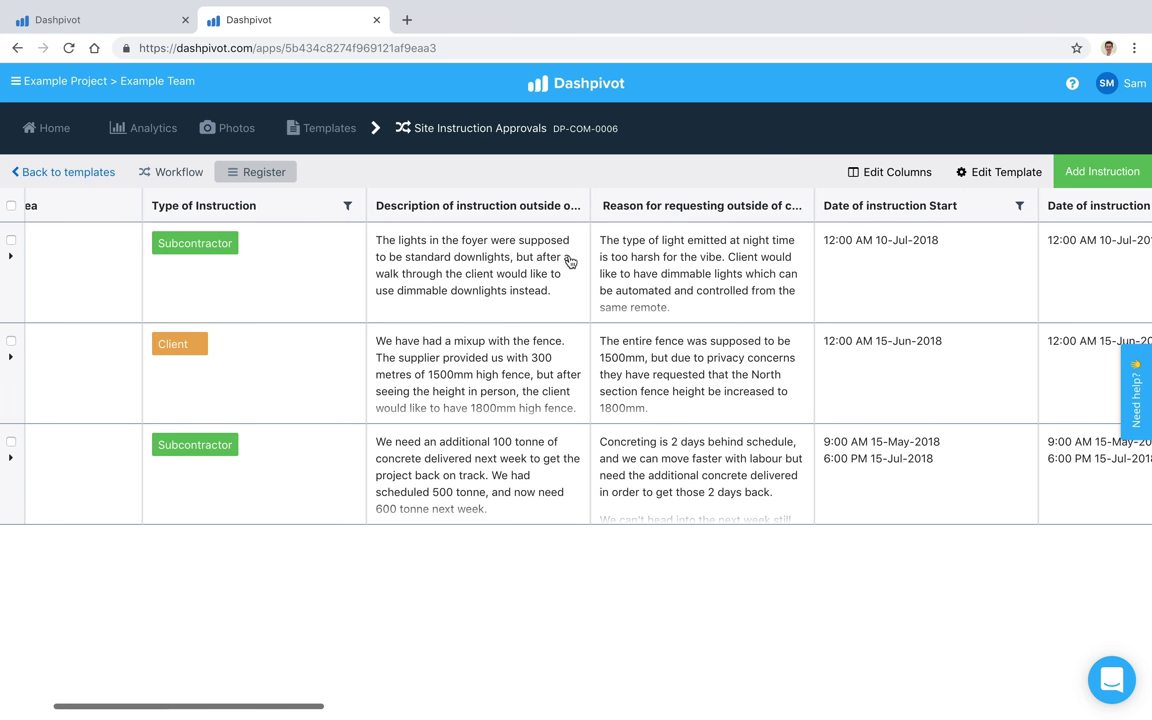
pyautogui.hscroll(-2, 300, 235)
pyautogui.click(441, 206)
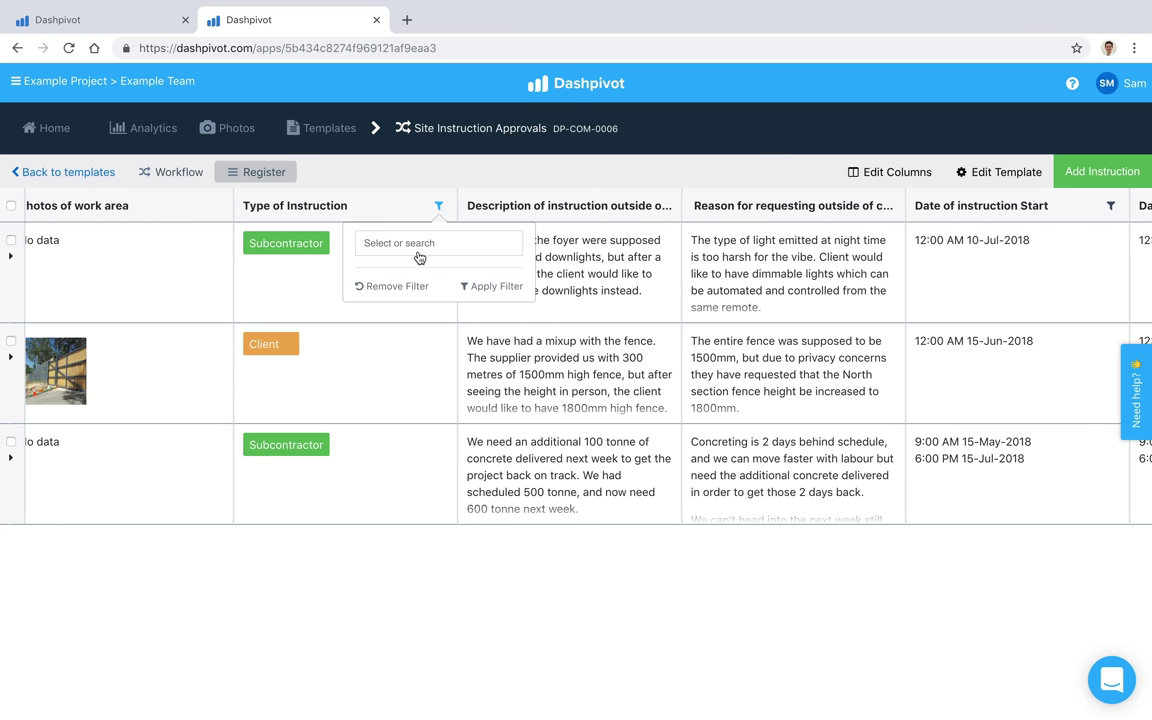
pyautogui.click(364, 166)
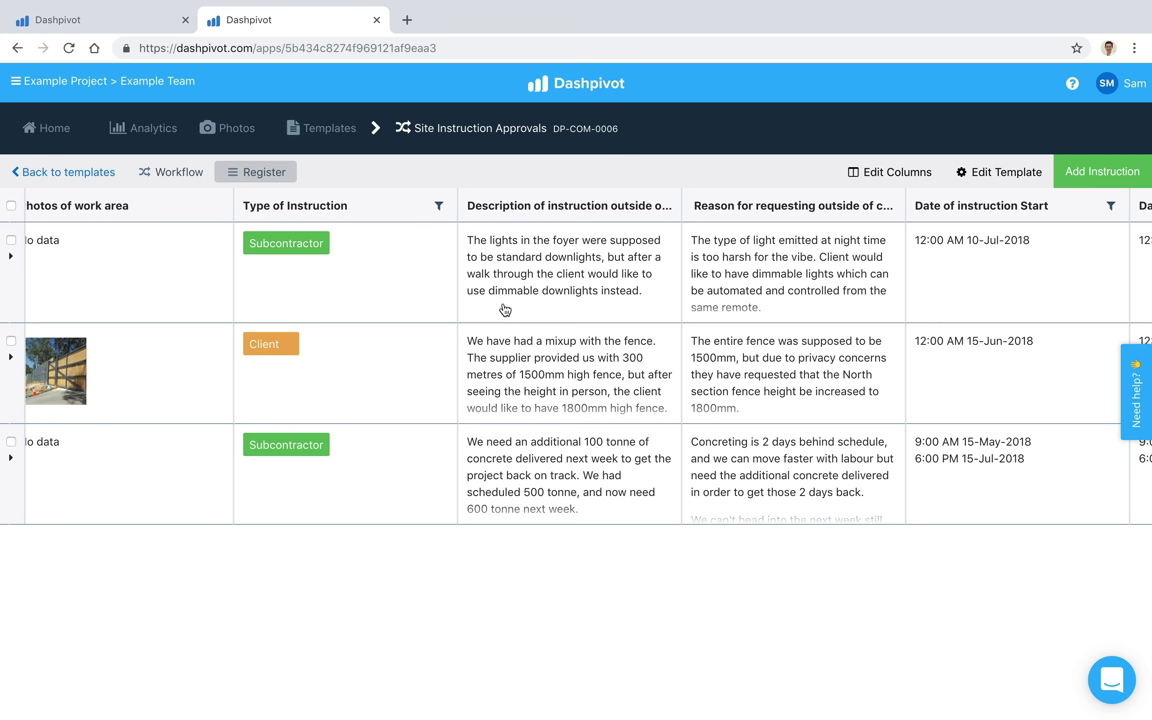
pyautogui.hscroll(-3, 451, 315)
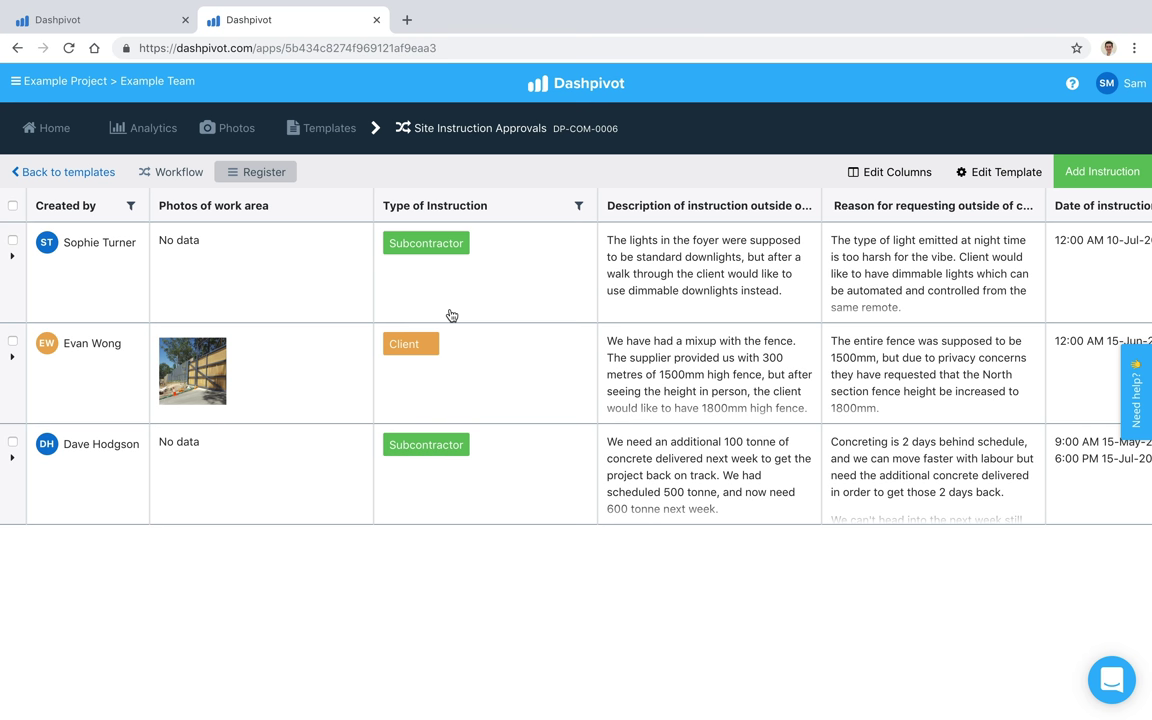
pyautogui.click(118, 27)
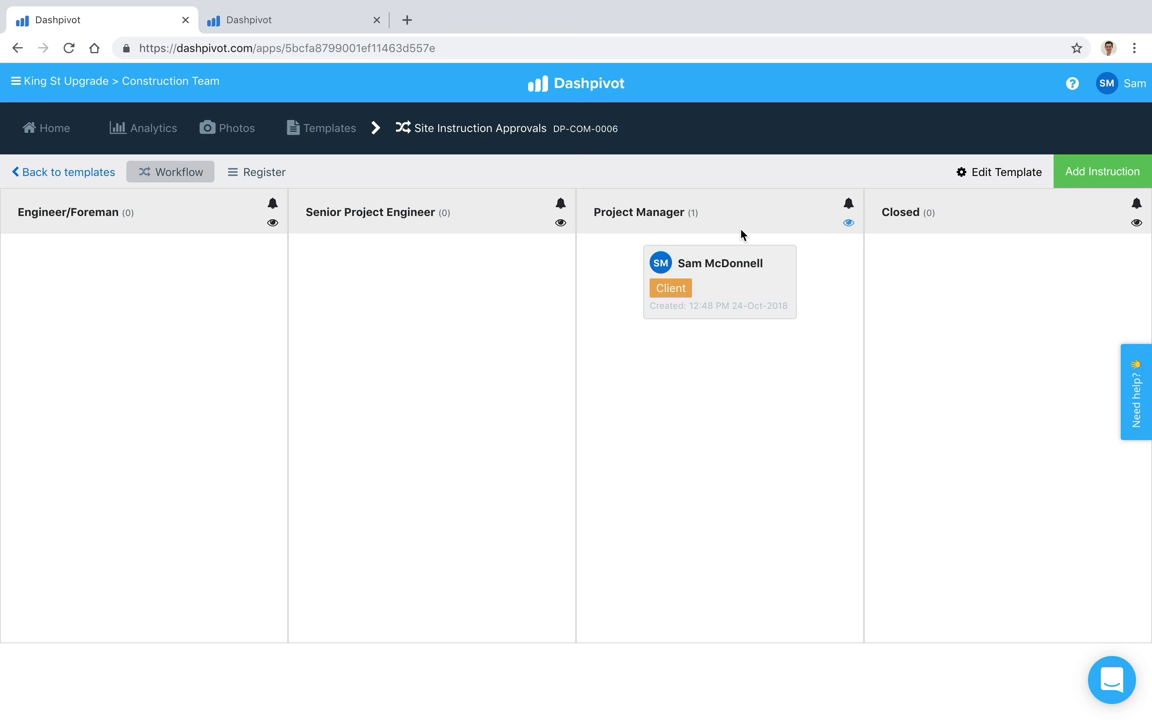
# Step: Open the Add template dialog from the King St Upgrade Templates page
pyautogui.click(335, 135)
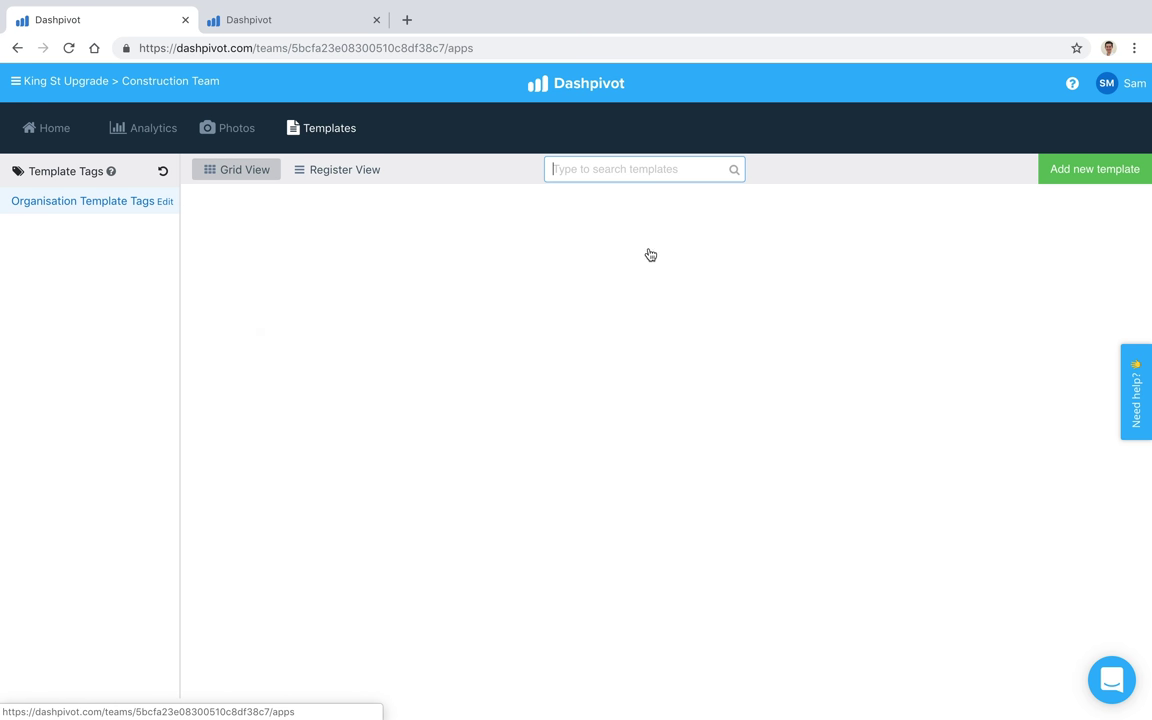
pyautogui.click(1082, 170)
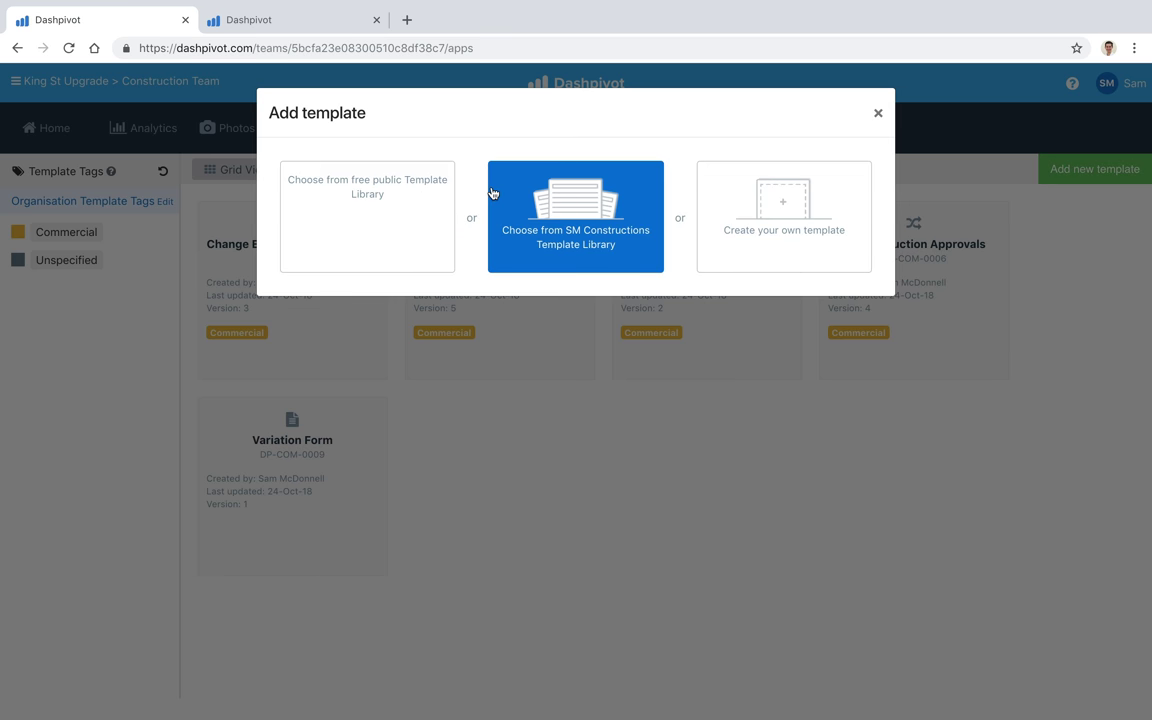